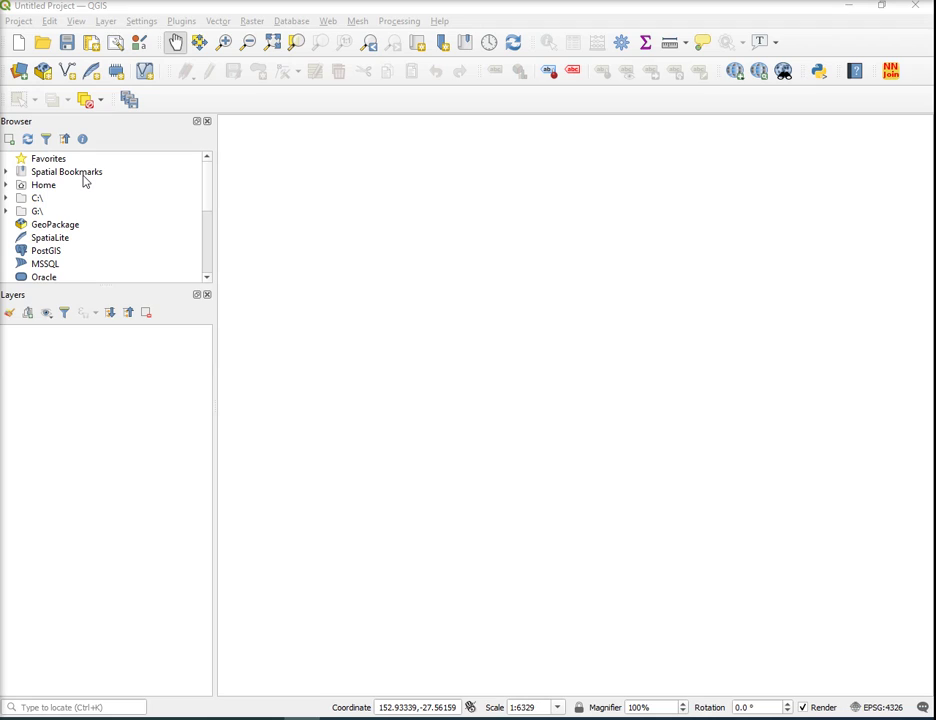
Browse the C:\ drive to the Desktop folder inside the user's home folder under Users
double_click(36, 198)
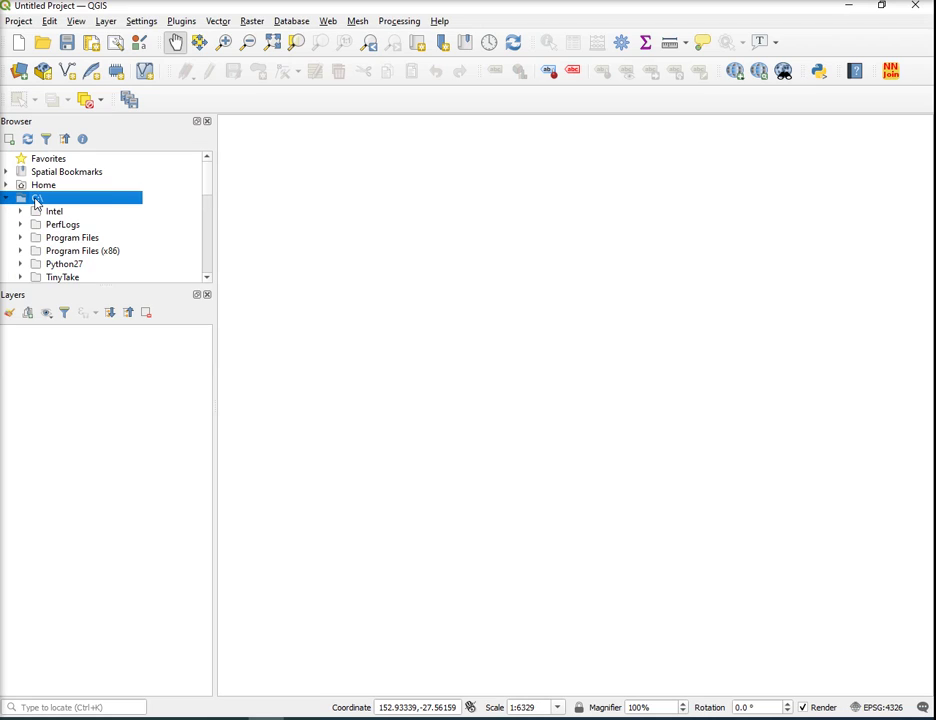
scroll(130, 221, "down", 1)
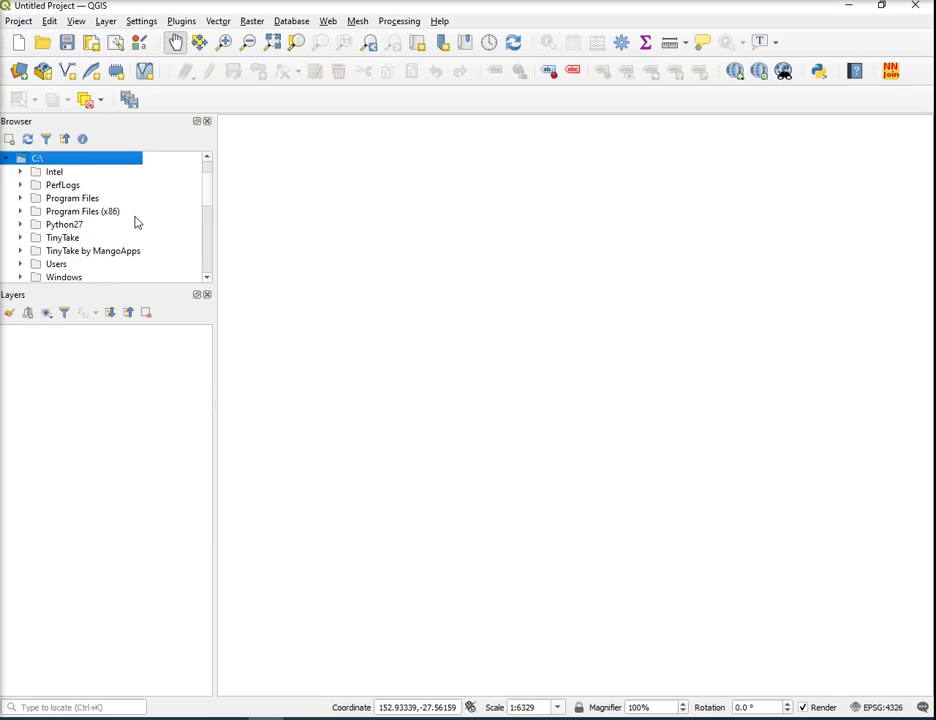
scroll(137, 222, "down", 1)
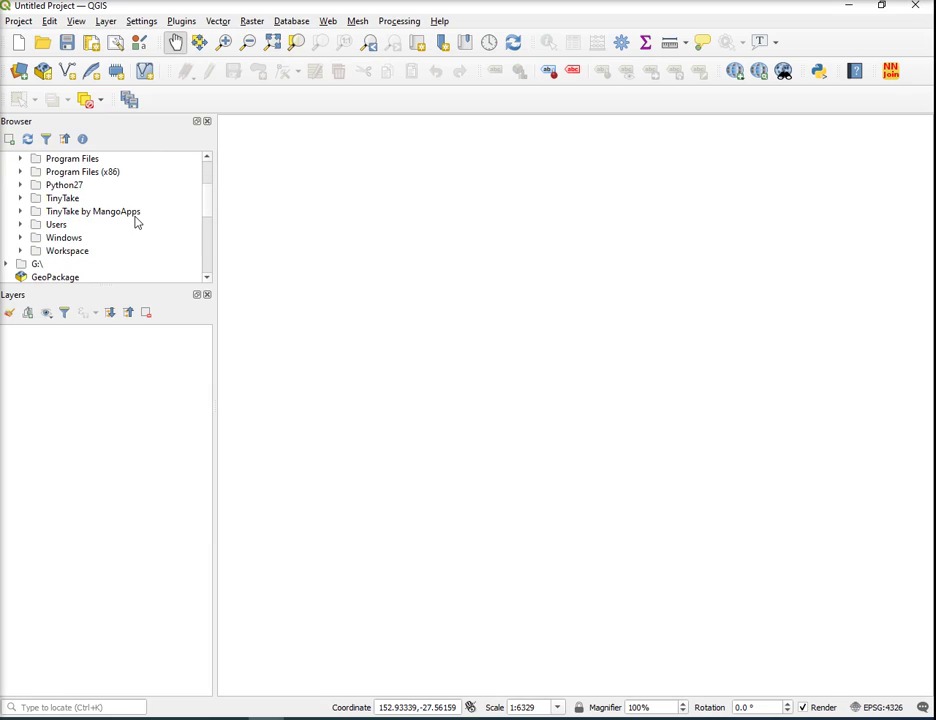
double_click(60, 226)
scroll(140, 242, "down", 1)
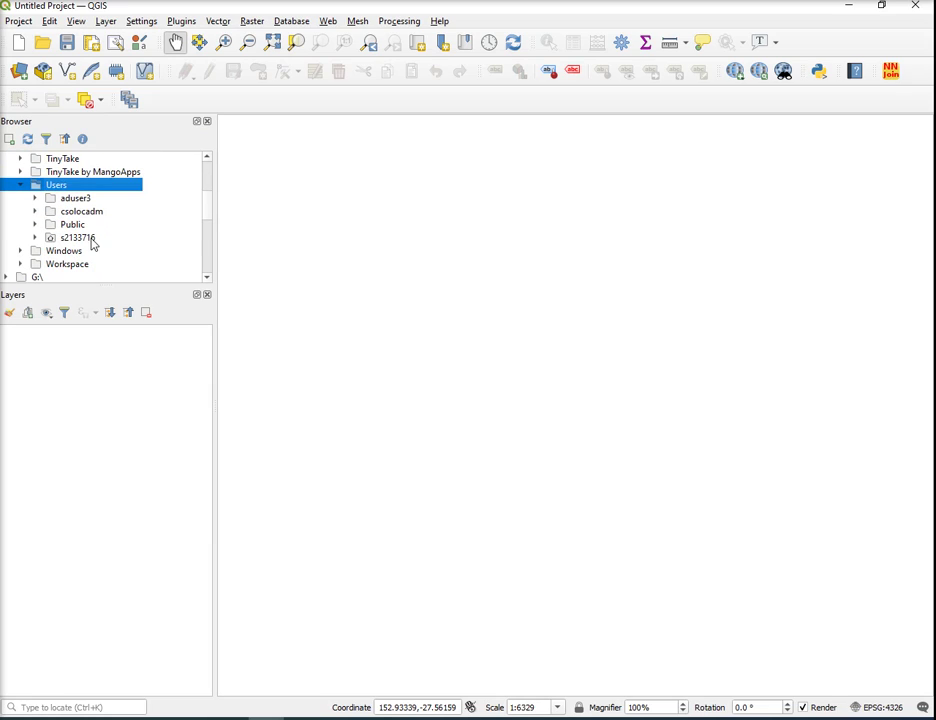
double_click(92, 240)
scroll(137, 218, "down", 2)
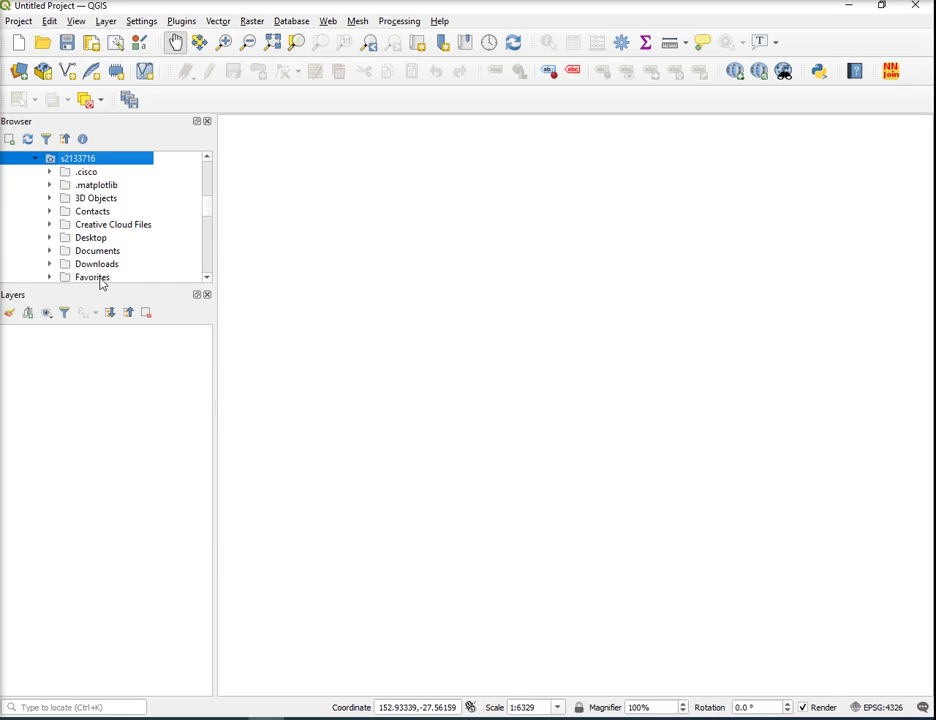
double_click(90, 239)
scroll(132, 220, "down", 1)
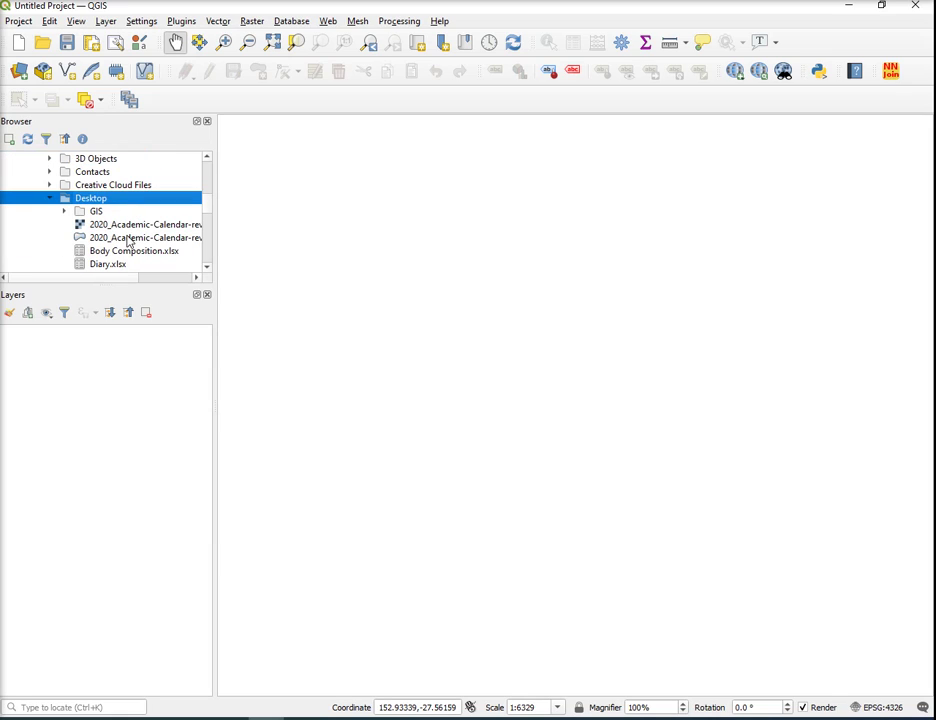
Expand GIS, Layers for Students and LayersforStudents - QGIS down to the contents of the Esri Shapefile folder
left_click(90, 213)
double_click(90, 213)
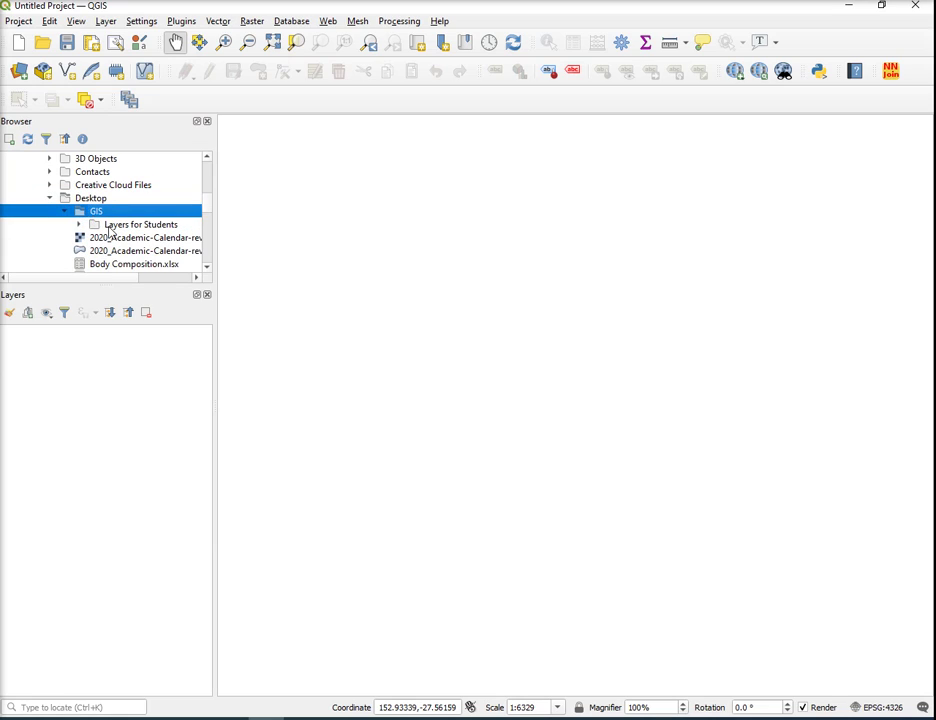
double_click(110, 226)
scroll(140, 210, "down", 1)
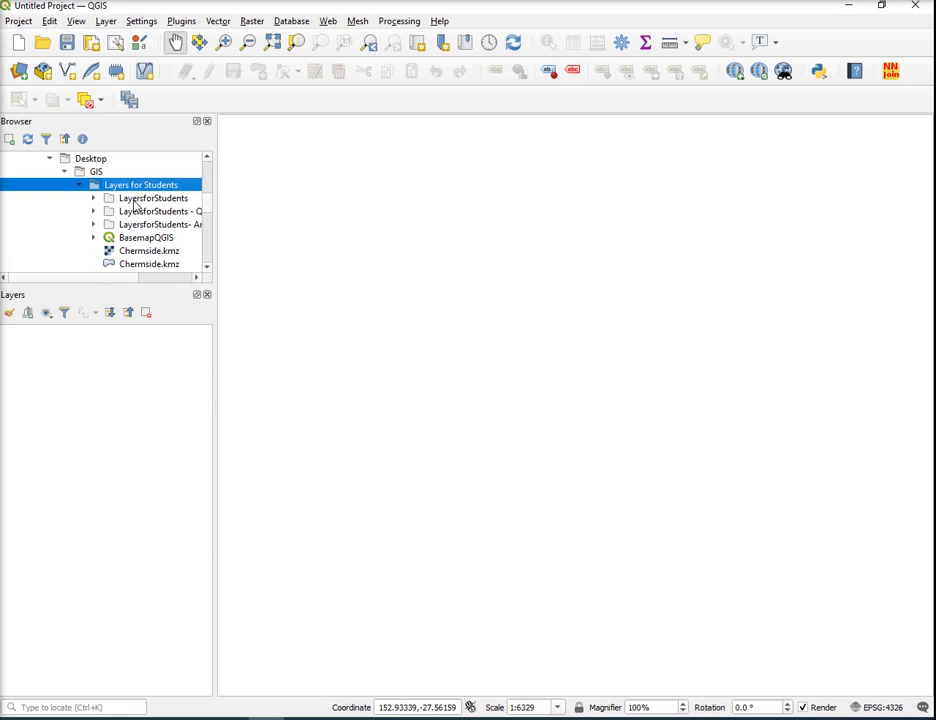
double_click(130, 214)
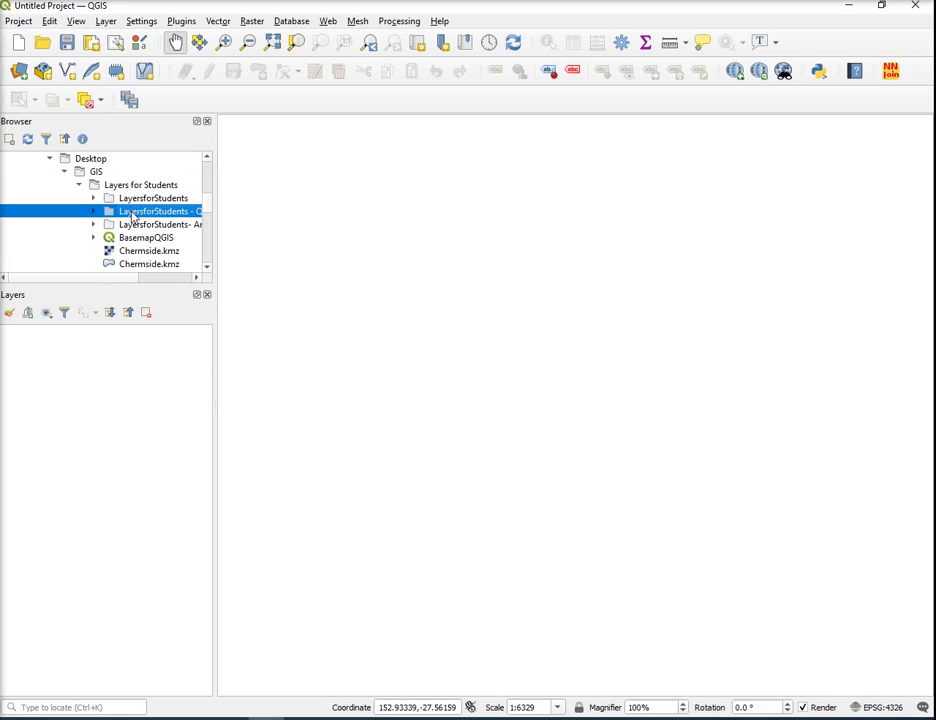
scroll(130, 278, "left", 2)
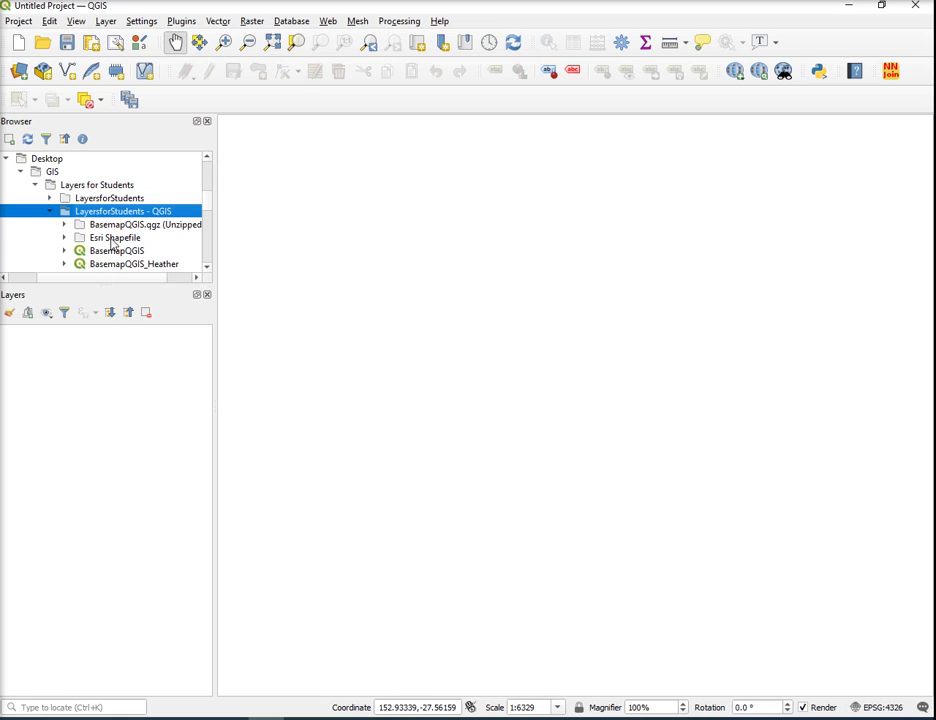
scroll(115, 240, "down", 1)
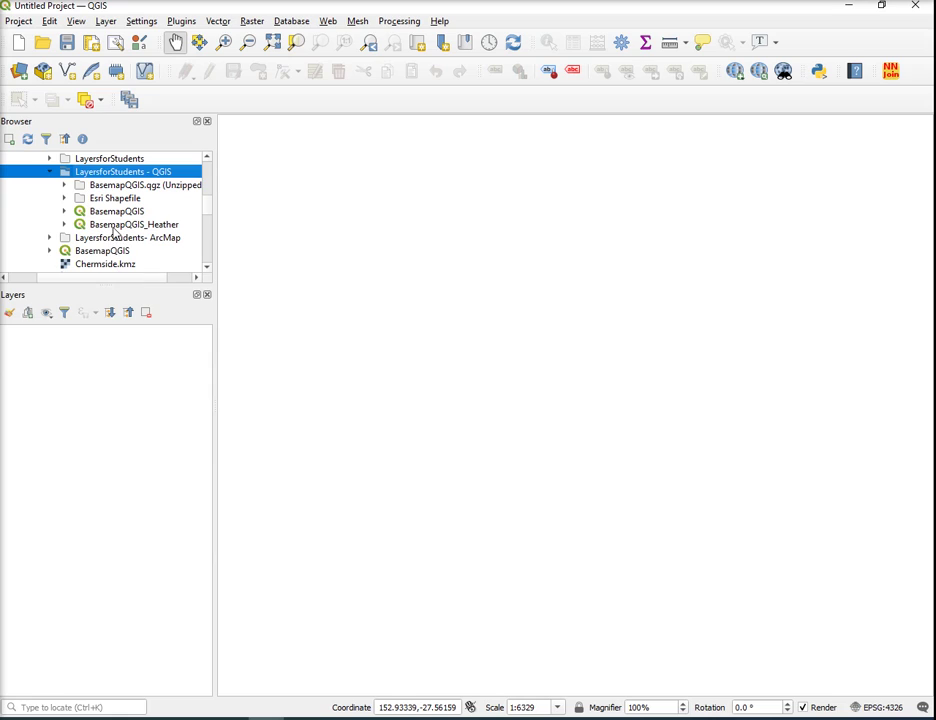
double_click(110, 198)
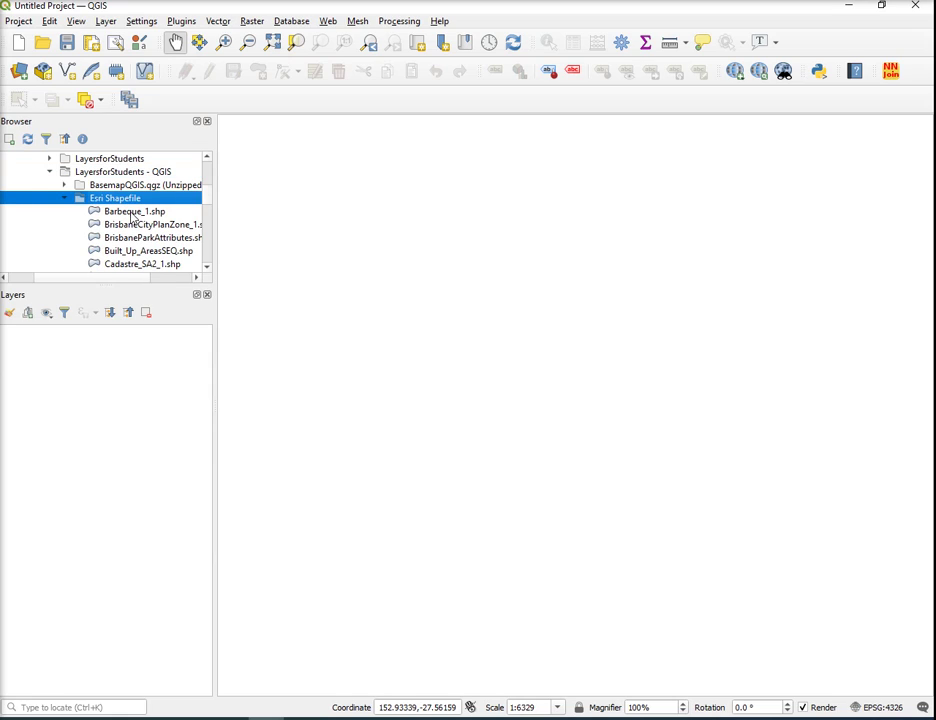
Add all shapefiles in the Esri Shapefile folder, from Barbeque_1.shp through Zone.shp, to the map as layers
left_click(133, 213)
scroll(140, 210, "down", 8)
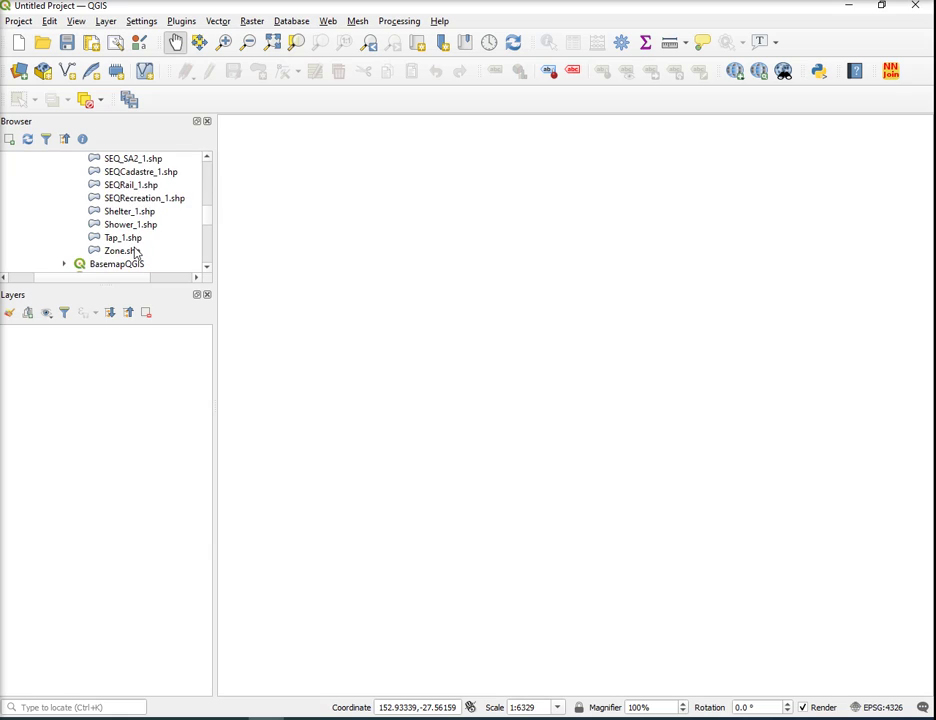
left_click(134, 256, "shift")
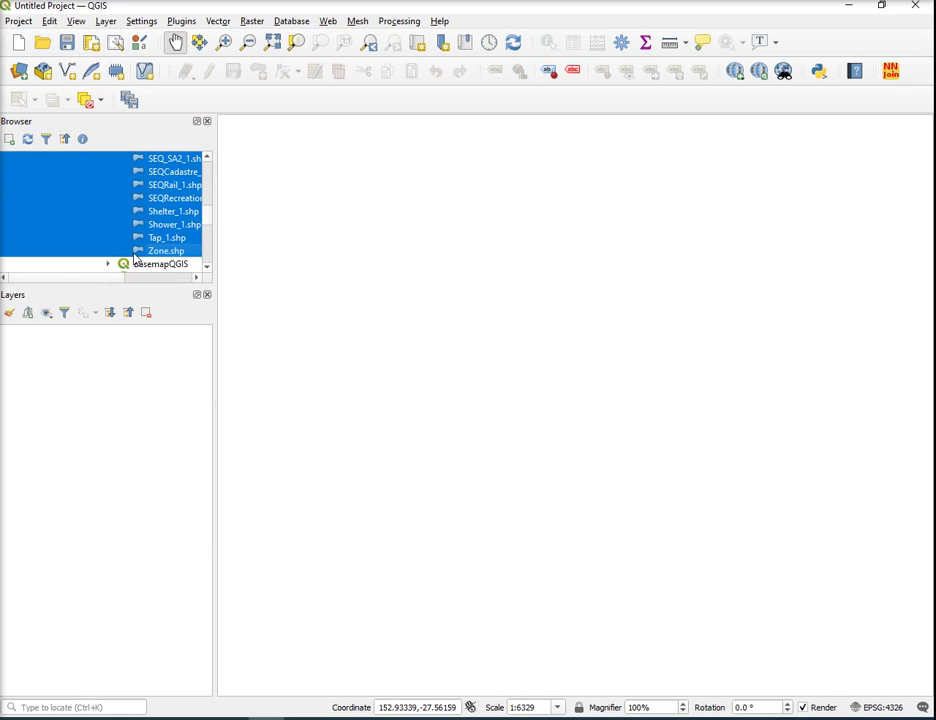
left_click_drag(129, 210, 472, 288)
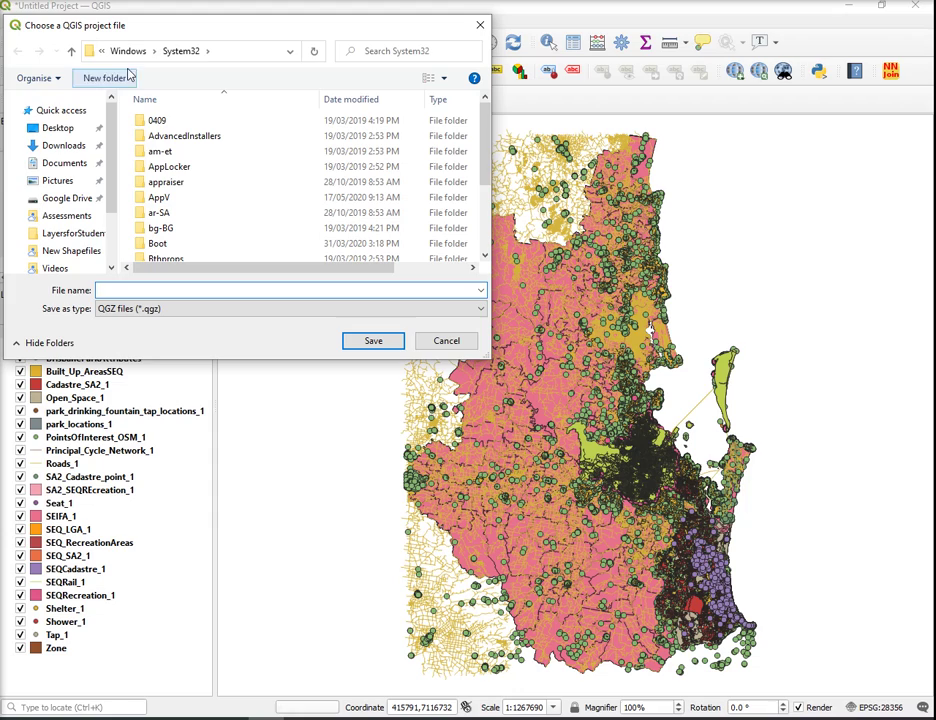
Save the project as a QGZ file named with the user's first name in Desktop > GIS > Layers for Students
left_click(58, 128)
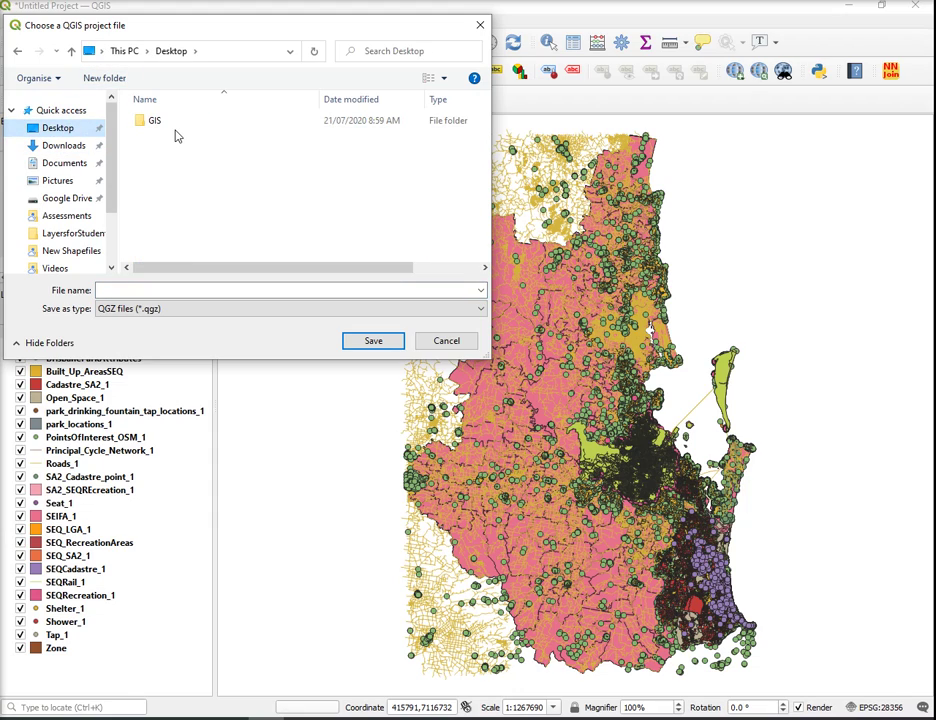
left_click(168, 124)
double_click(168, 124)
left_click(168, 122)
double_click(168, 122)
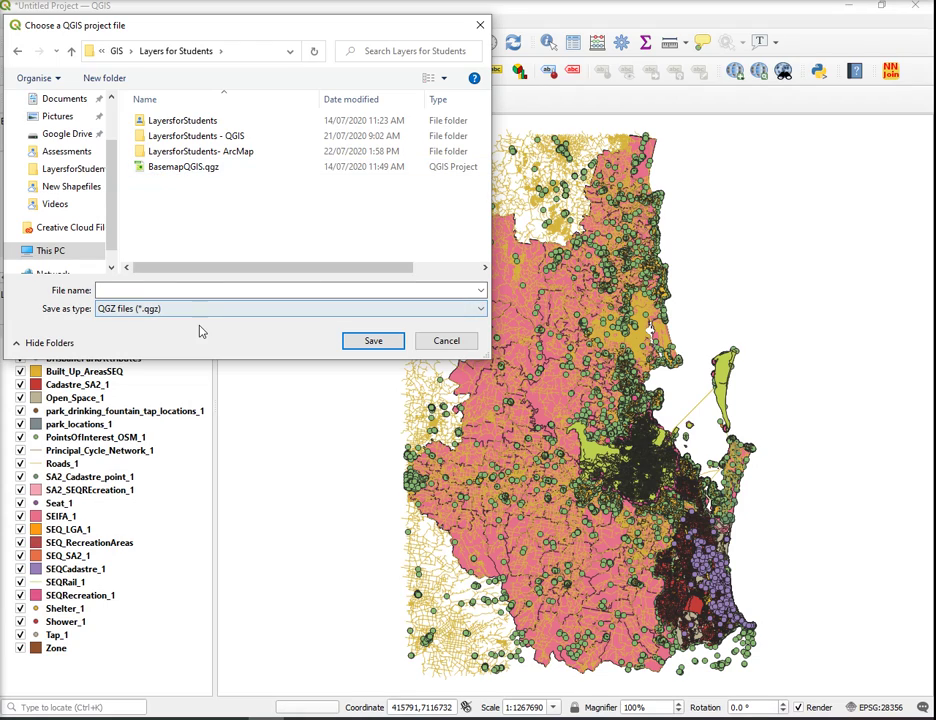
left_click(194, 290)
type("H")
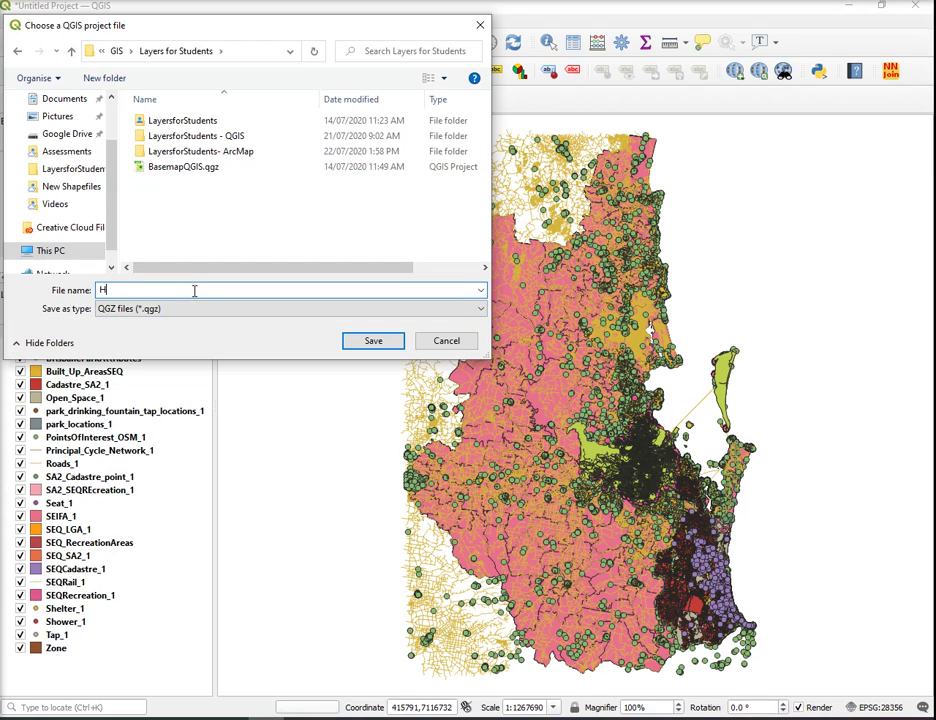
type("eather")
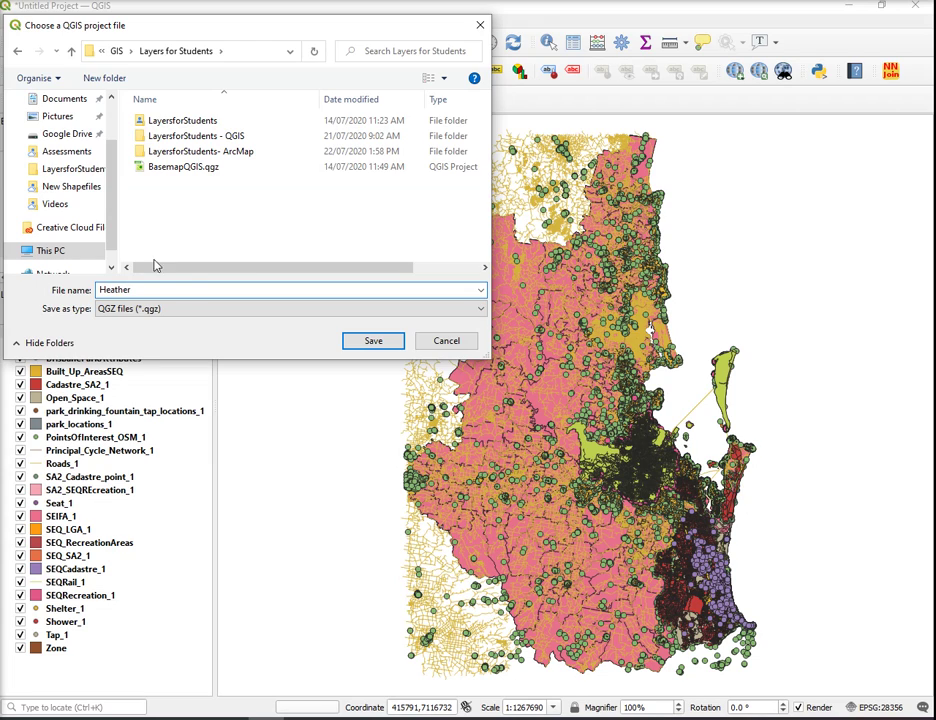
left_click(386, 345)
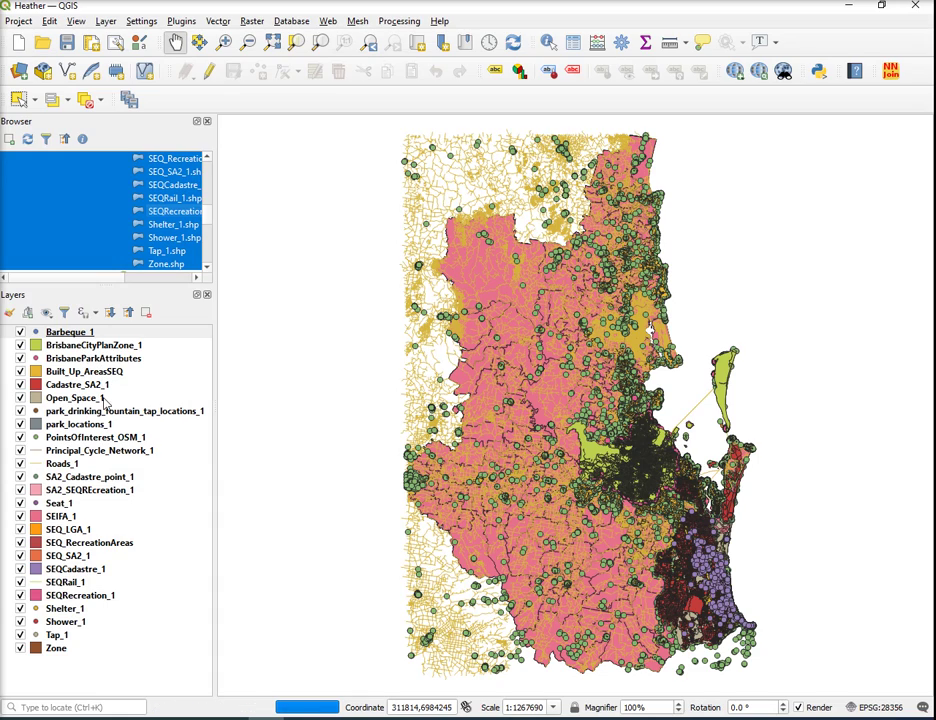
Group the point layers BrisbaneParkAttributes, park_drinking_fountain_tap_locations_1, PointsOfInterest_OSM_1, SA2_Cadastre_point_1, Seat_1, Shelter_1, Shower_1 and Tap_1
left_click(69, 359)
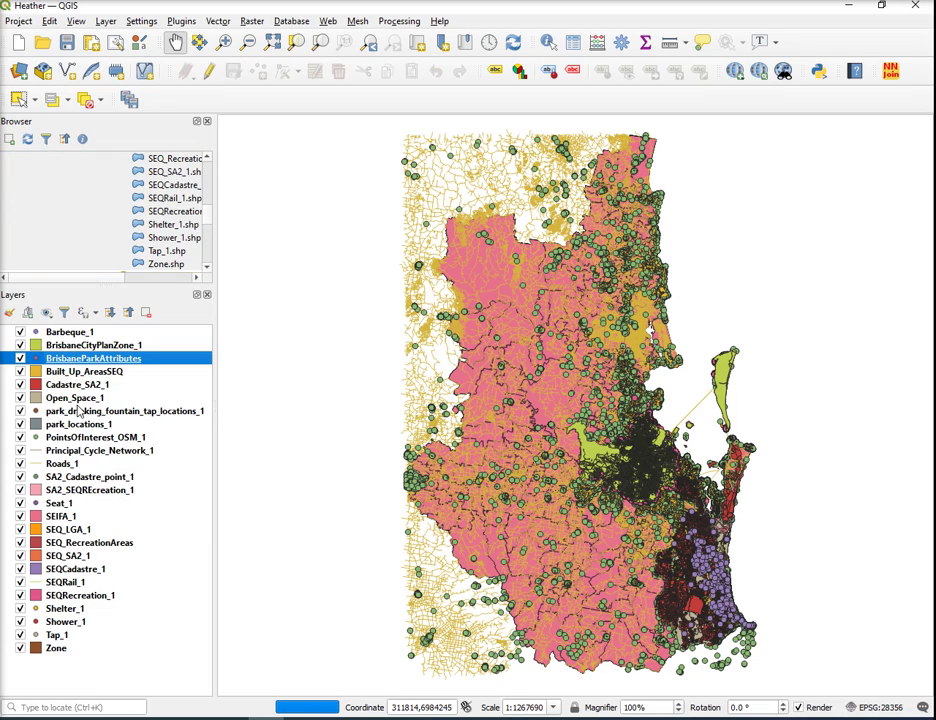
left_click(80, 411, "ctrl")
left_click(80, 437, "ctrl")
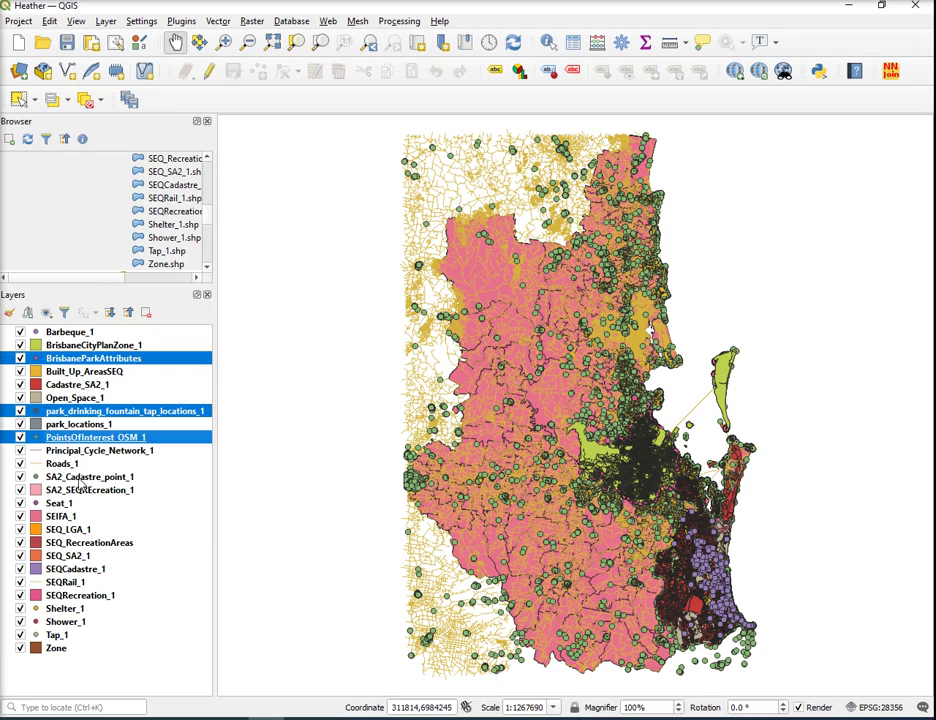
left_click(52, 479, "ctrl")
left_click(55, 503, "ctrl")
left_click(56, 610, "ctrl")
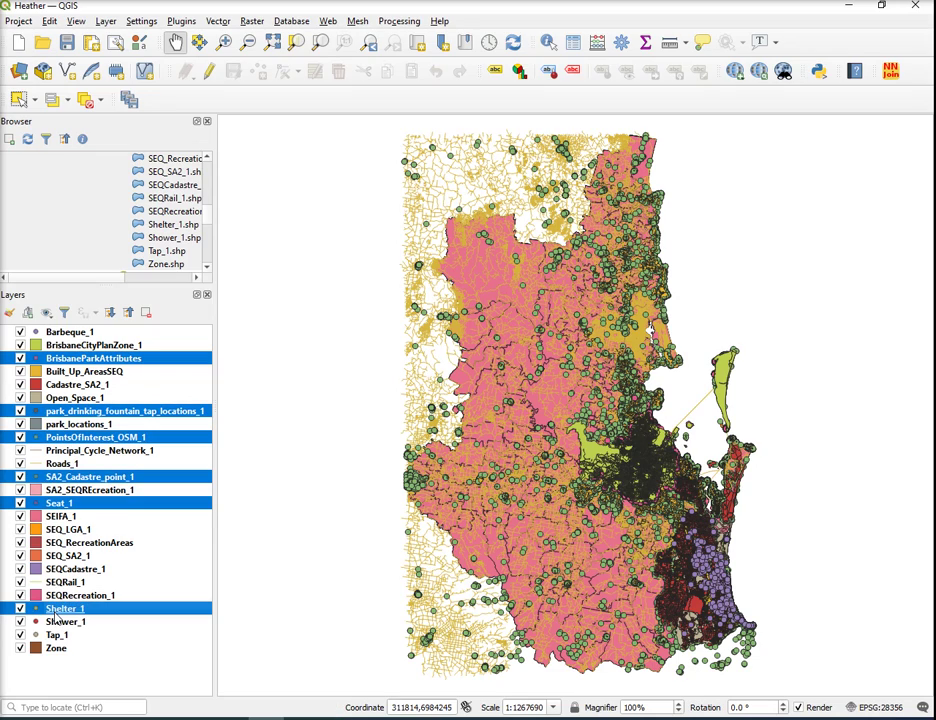
left_click(60, 622, "ctrl")
left_click(57, 635, "ctrl")
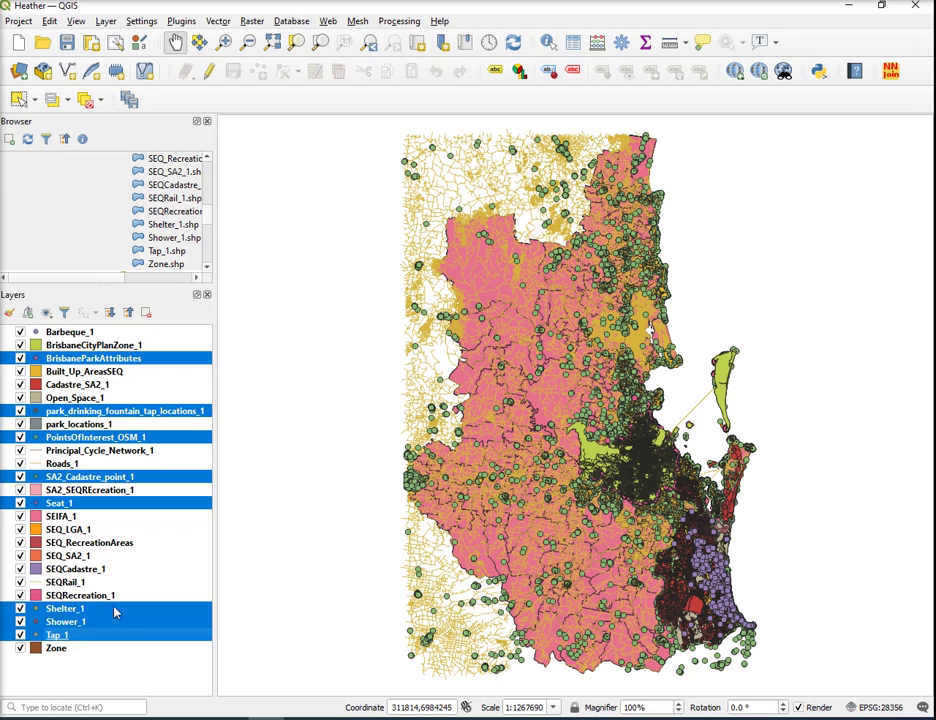
right_click(121, 416)
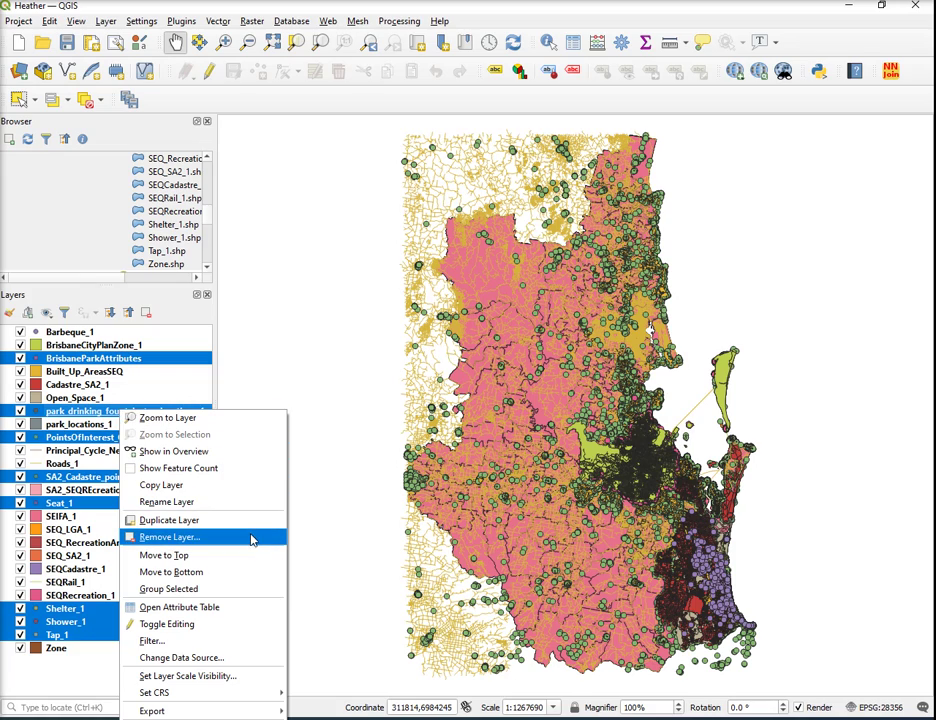
left_click(219, 590)
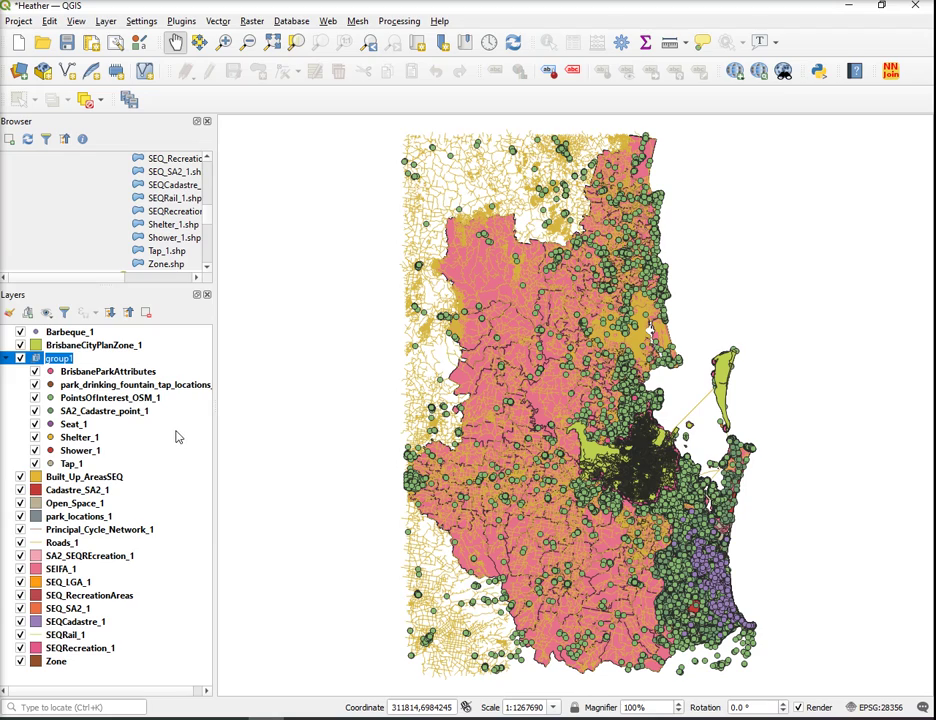
Move the Barbeque_1 layer into the new group below BrisbaneParkAttributes and rename the group Points
left_click(22, 334)
left_click_drag(22, 338, 95, 383)
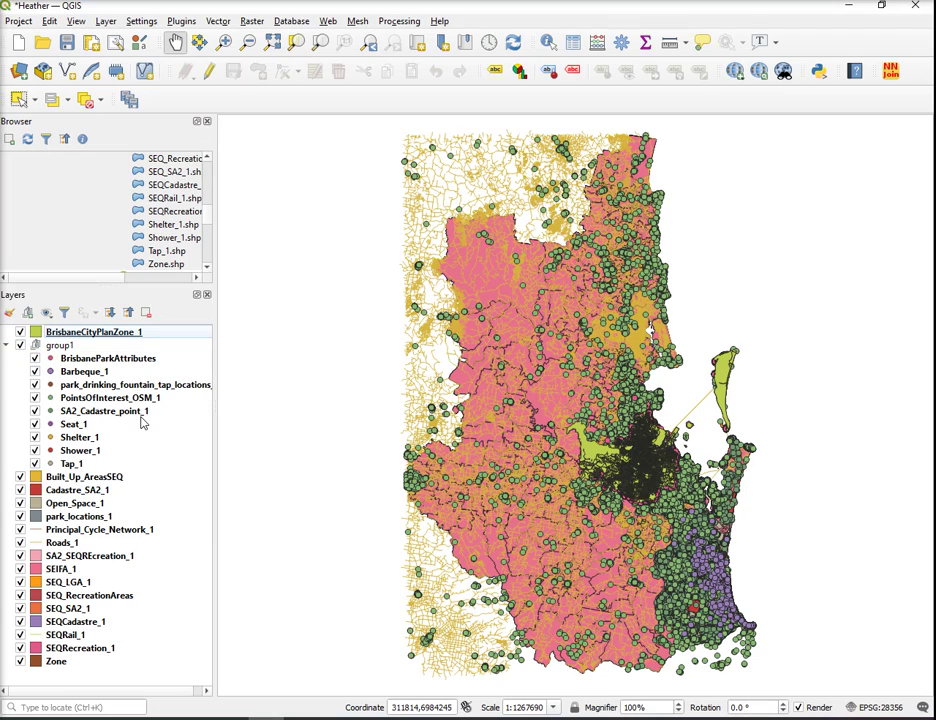
left_click(57, 347)
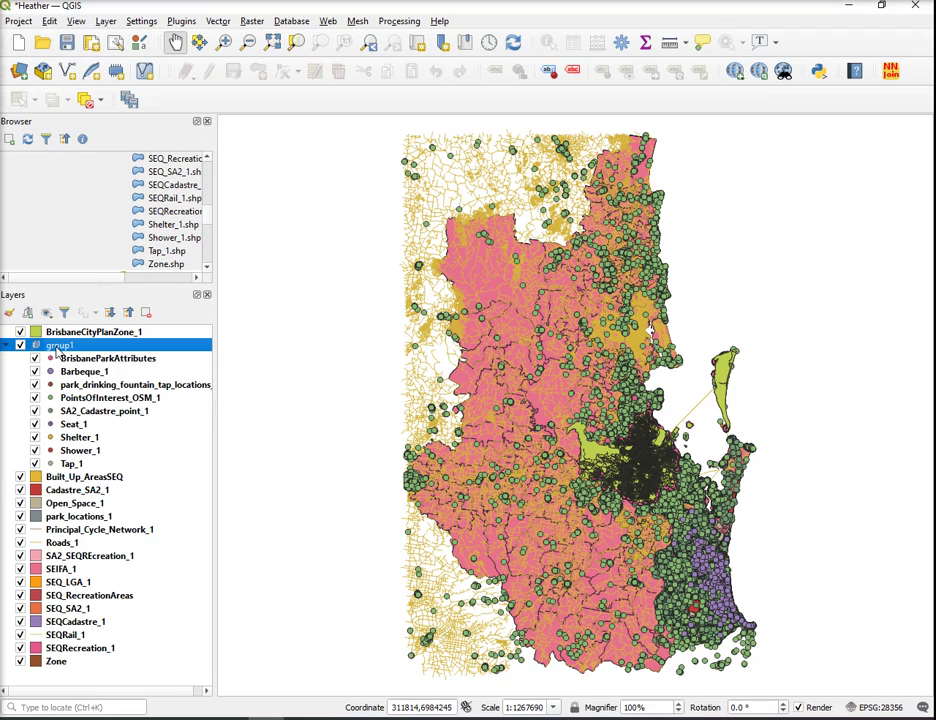
right_click(57, 349)
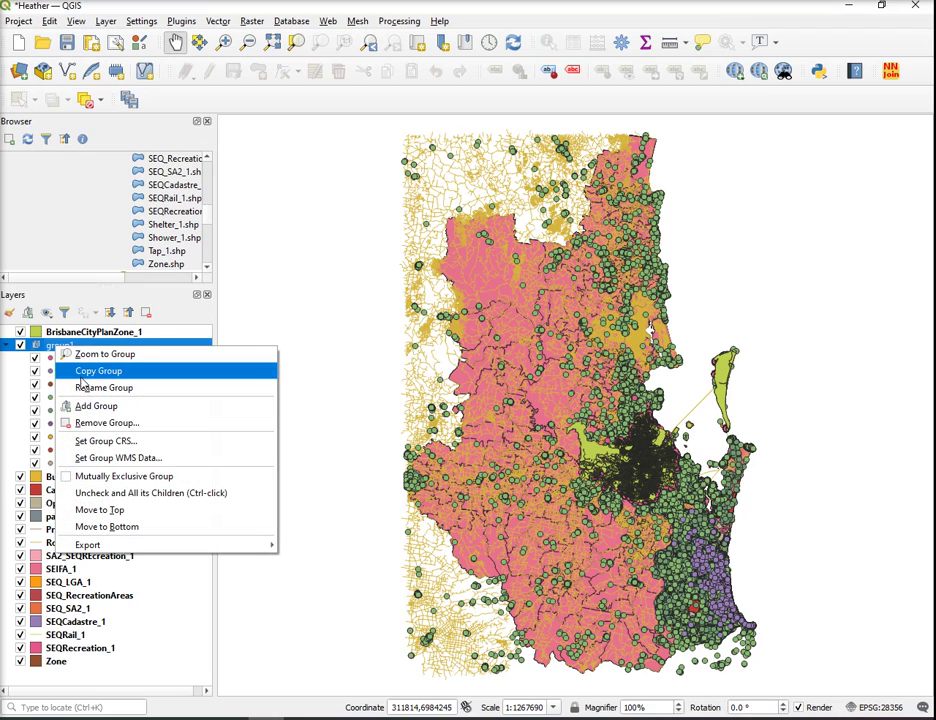
left_click(90, 387)
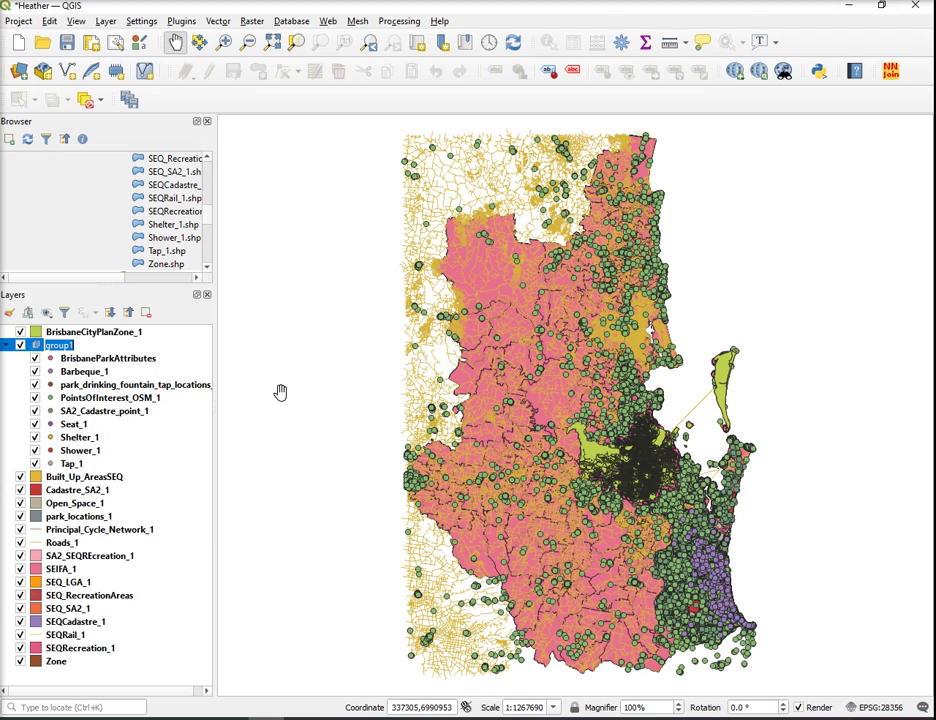
type("Points")
key("Return")
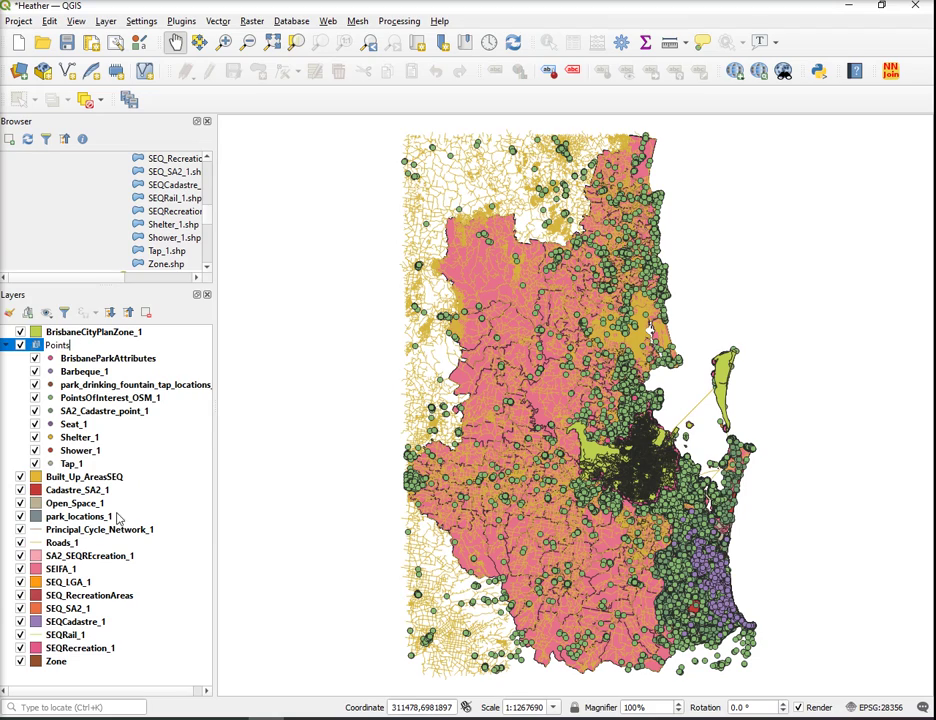
Group the line layers Principal_Cycle_Network_1, Roads_1 and SEQRail_1
left_click(68, 535)
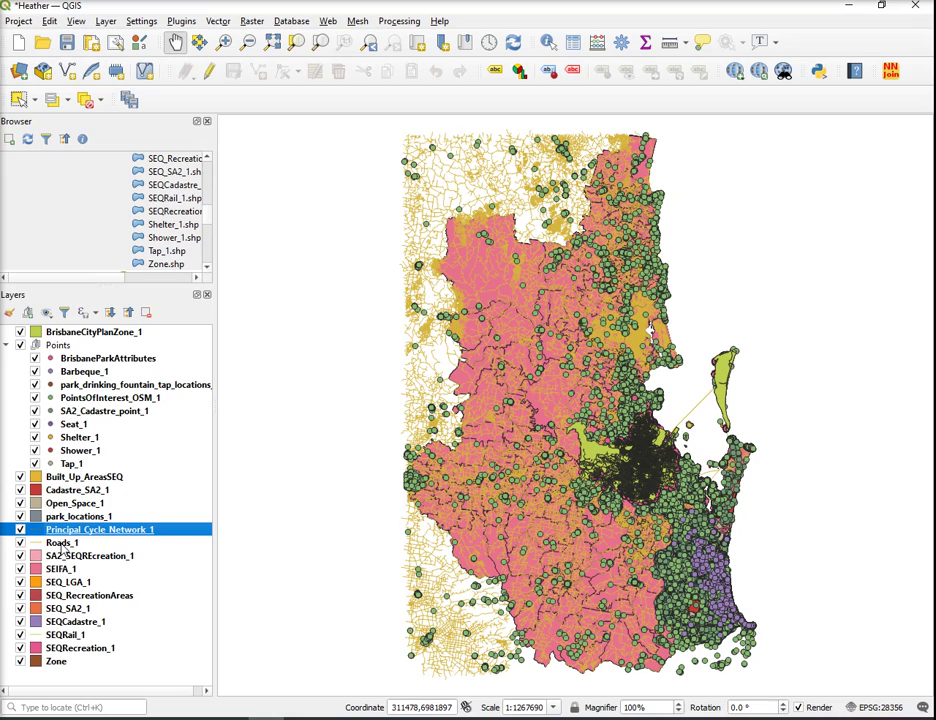
left_click(62, 543, "ctrl")
left_click(66, 634, "ctrl")
right_click(70, 635)
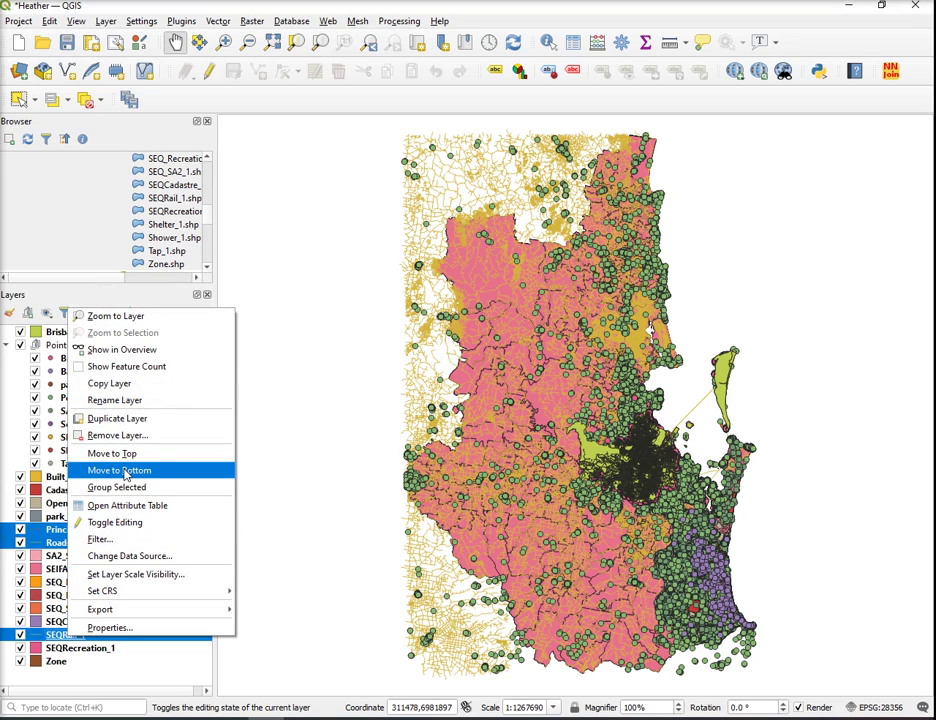
left_click(116, 487)
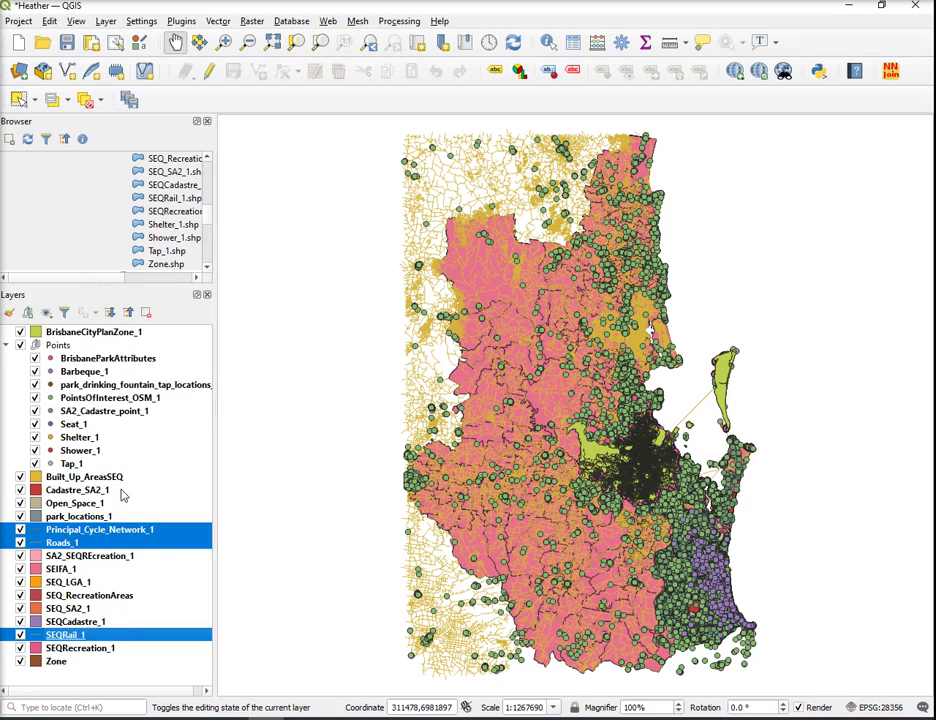
right_click(62, 537)
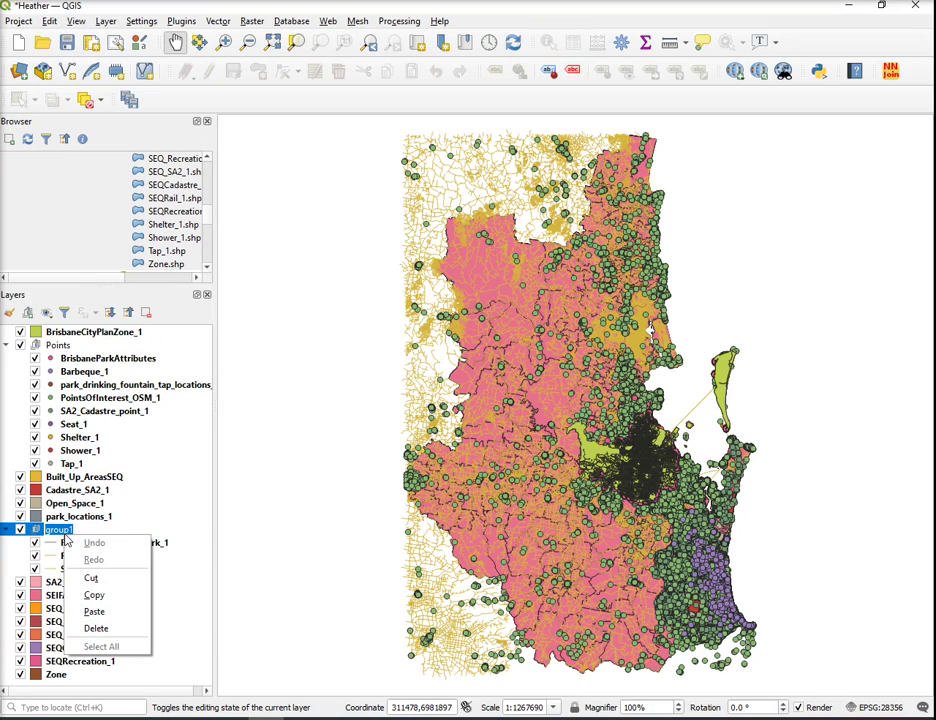
Rename the group holding the cycle network, roads and rail layers as Lines
left_click(64, 530)
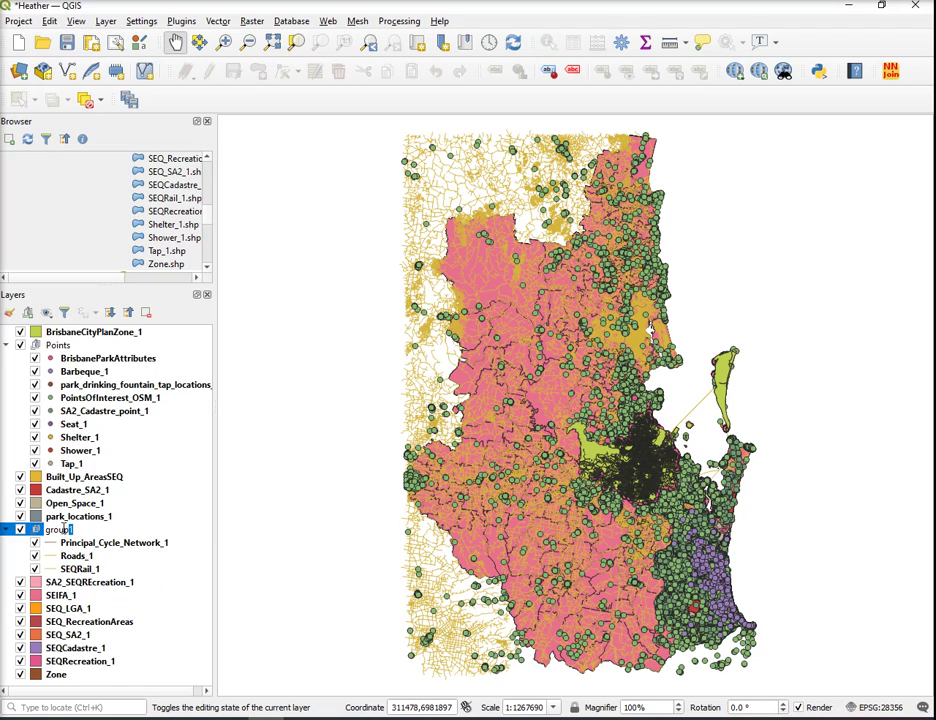
type("Lines")
key("Return")
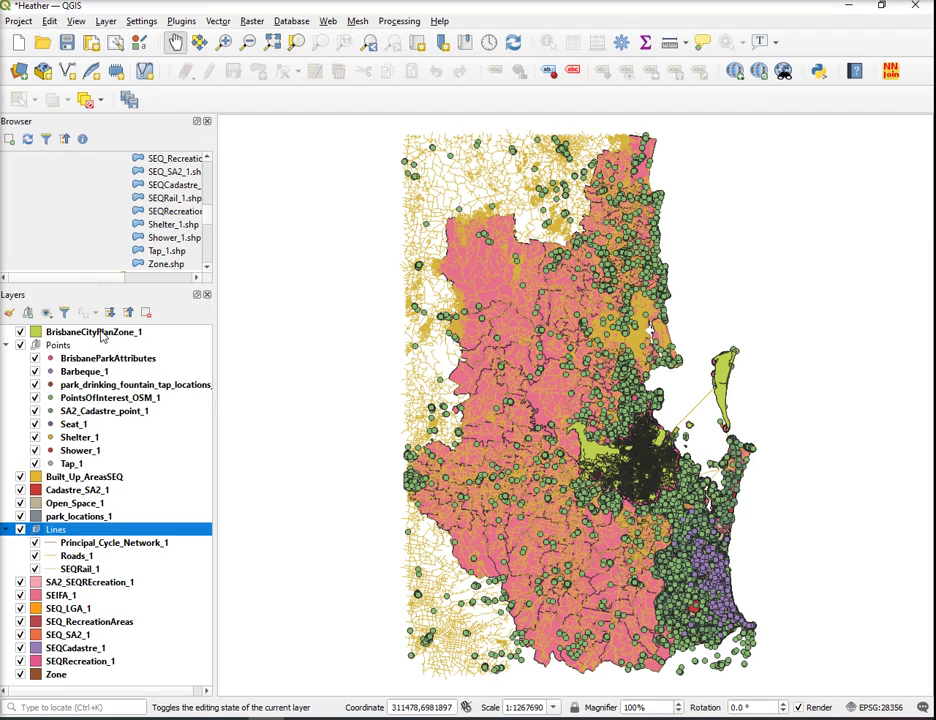
Move BrisbaneCityPlanZone_1 and the layers Built_Up_AreasSEQ through park_locations_1 below the Lines group, among the other polygon layers
mouse_move(101, 336)
left_mouse_down()
mouse_move(63, 678)
mouse_move(139, 688)
left_mouse_up()
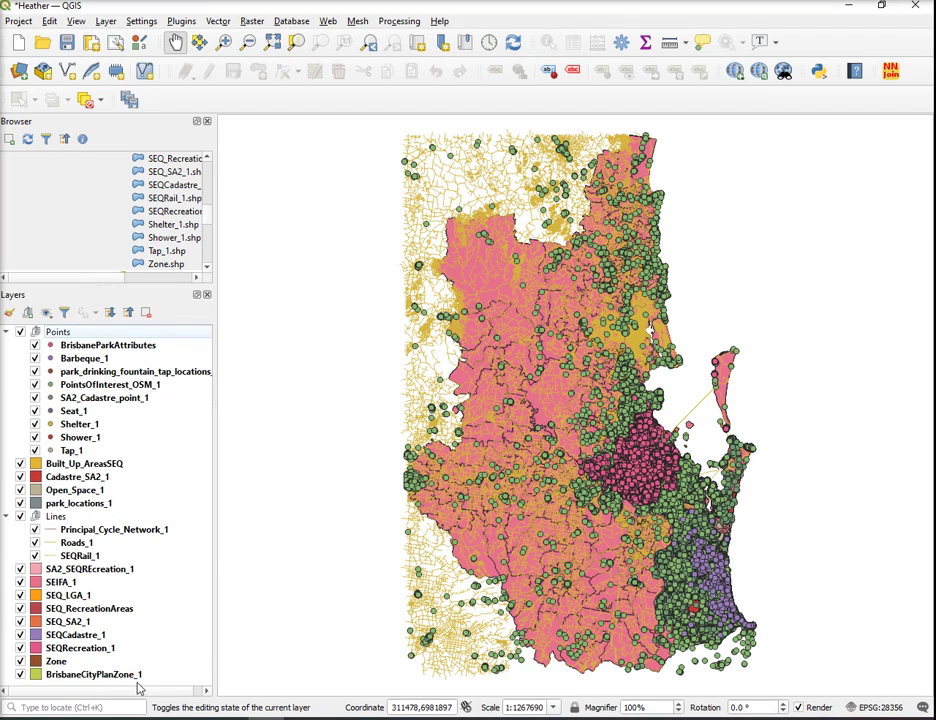
left_click(68, 463)
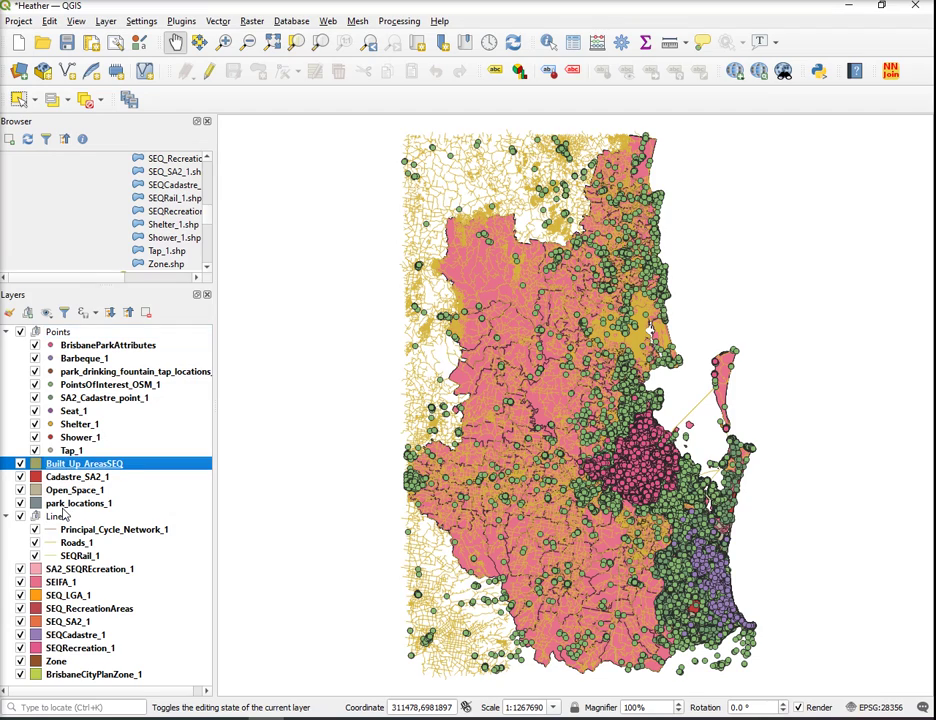
left_click(63, 507, "shift")
left_click_drag(68, 505, 62, 668)
Group all layers from SA2_SEQREcreation_1 down to BrisbaneCityPlanZone_1 and name the group Polygons
left_click(75, 518)
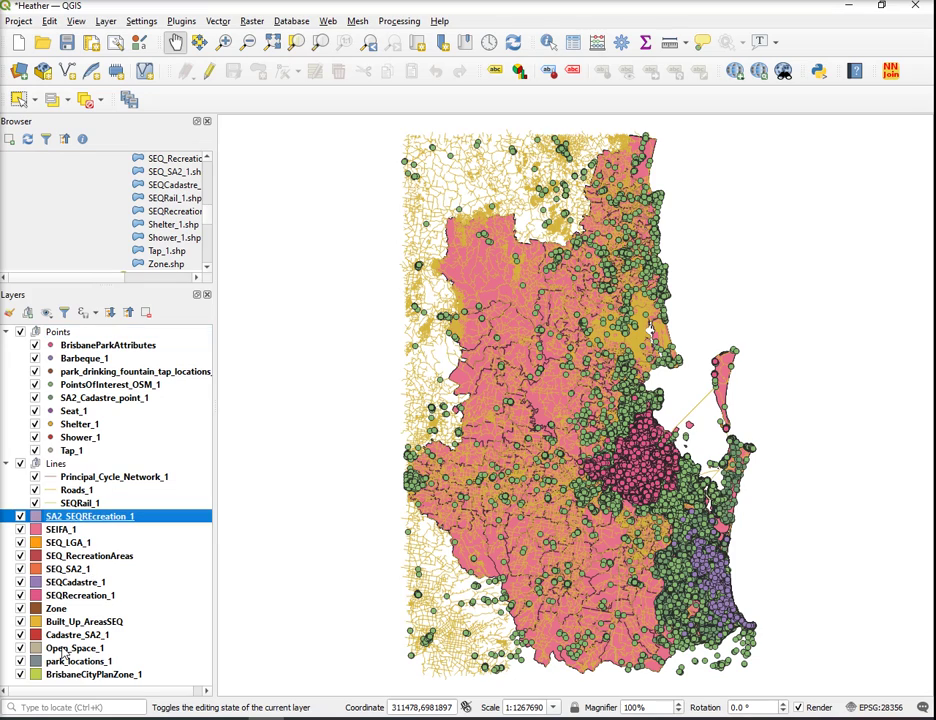
key("shift+End")
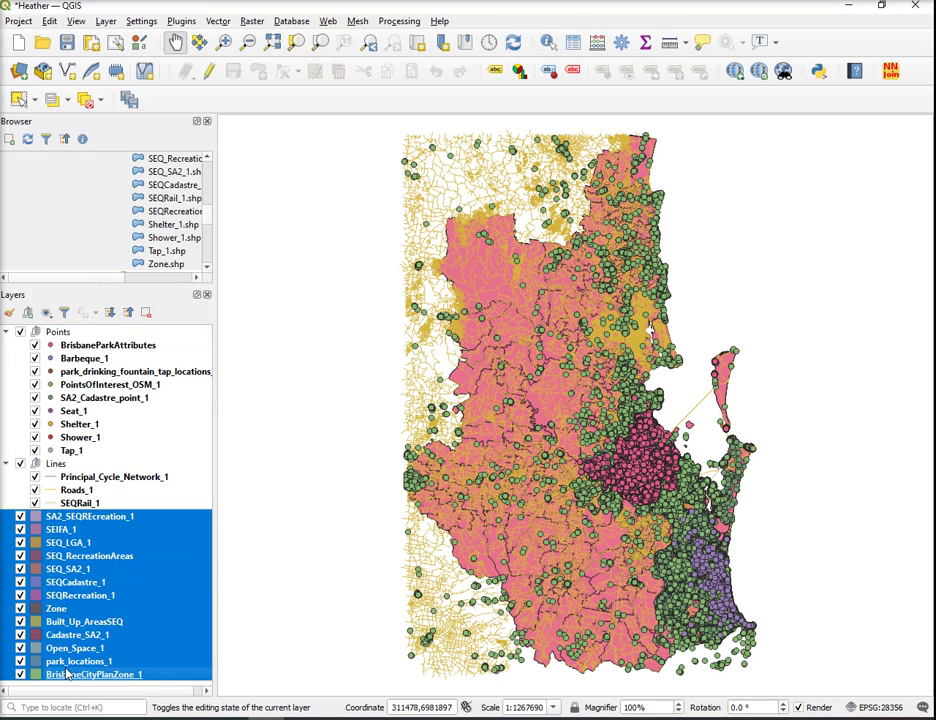
right_click(63, 517)
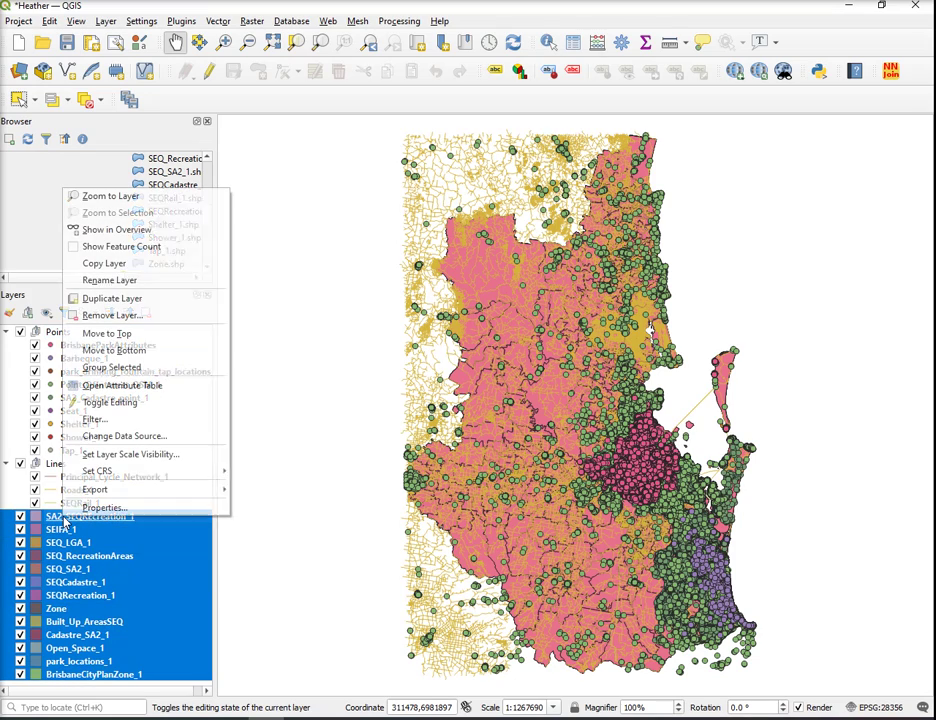
left_click(118, 367)
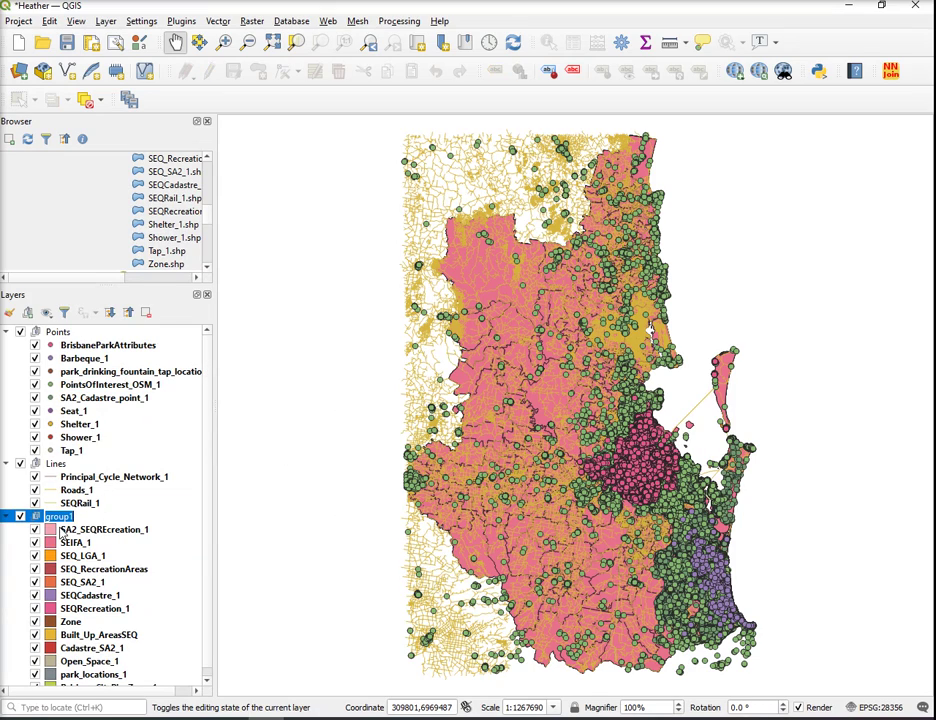
type("of")
key("Return")
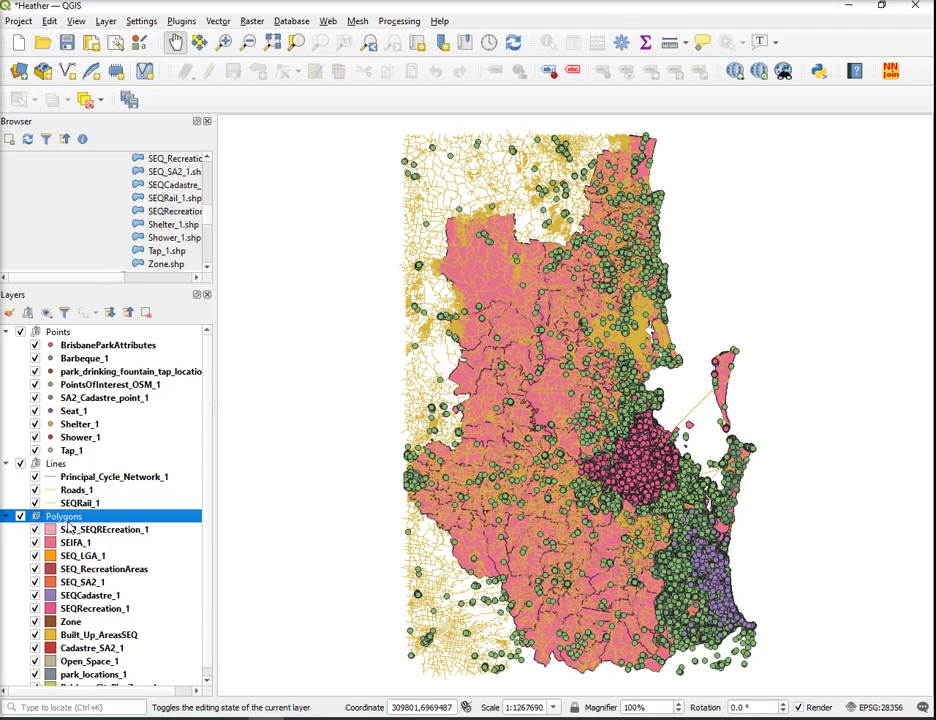
Hide the Points and Polygons groups and the SEQRail_1 and Principal_Cycle_Network_1 layers, leaving only Roads_1 displayed
left_click(20, 332)
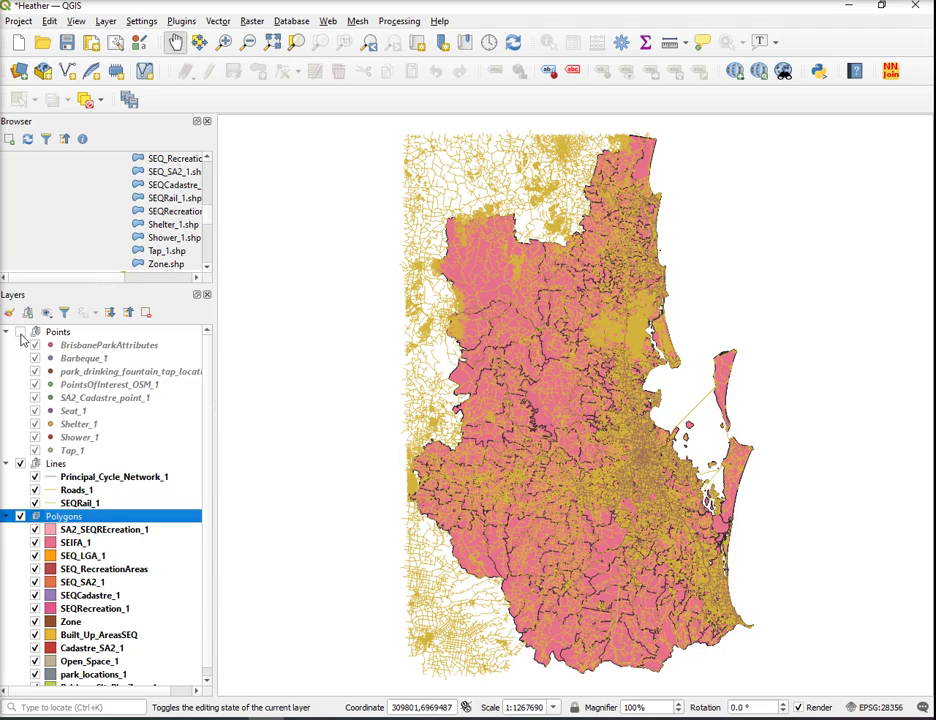
left_click(20, 516)
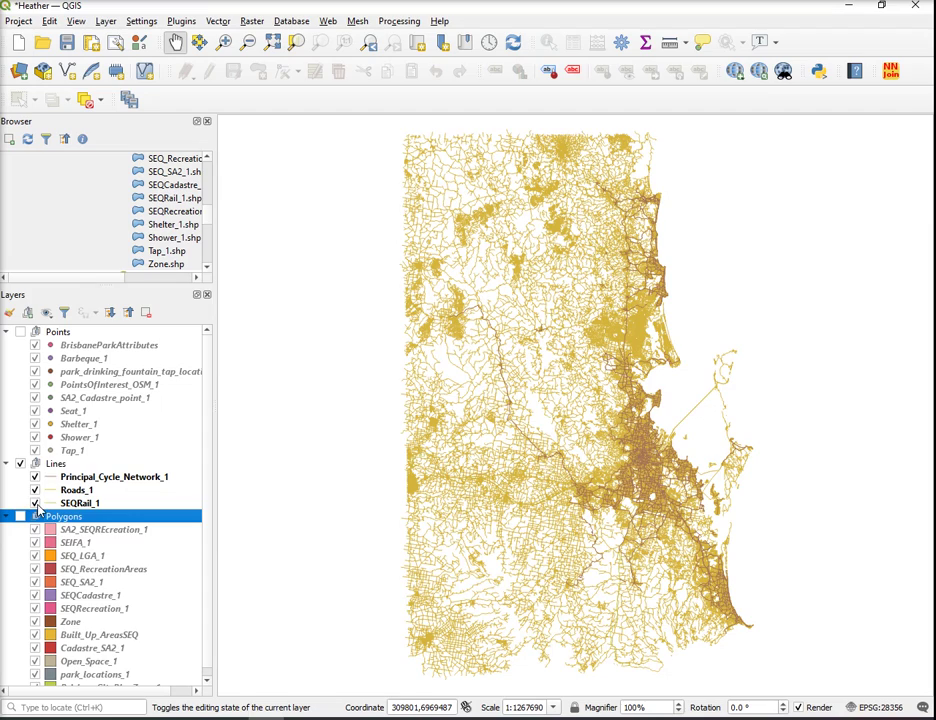
left_click(36, 504)
left_click(35, 477)
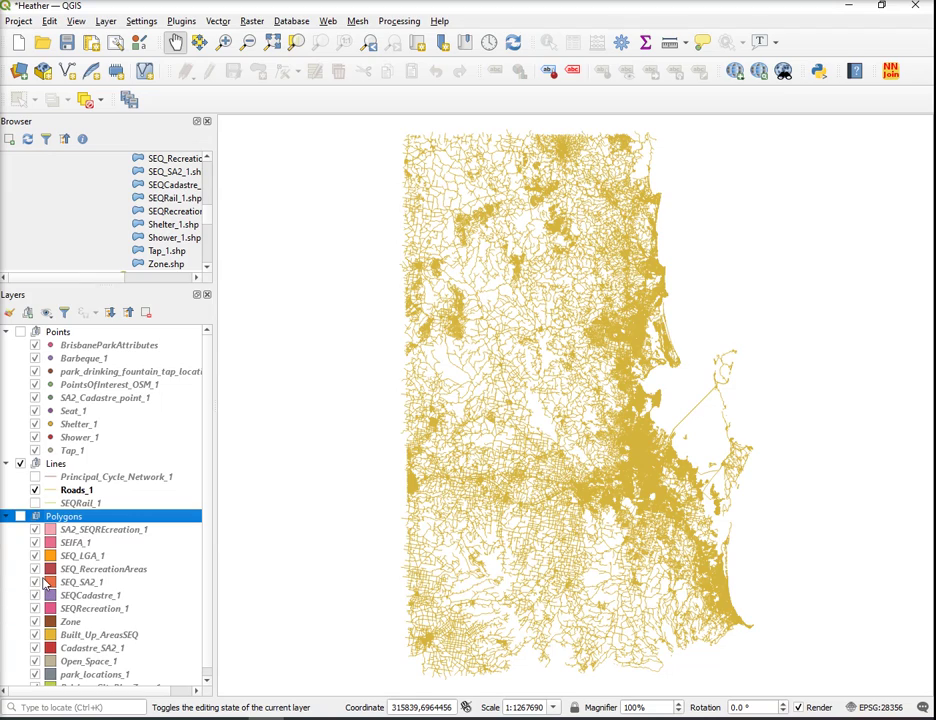
Show the Polygons group again and hide its layers from SA2_SEQREcreation_1 down to Zone
left_click(20, 516)
left_click(35, 542)
left_click(35, 556)
left_click(35, 569)
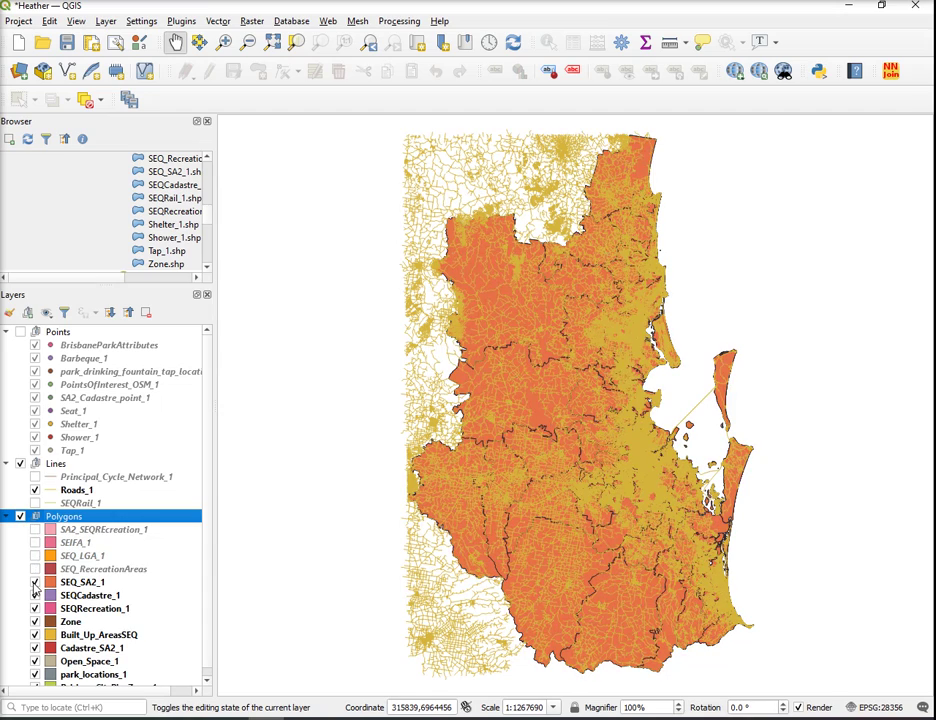
left_click(35, 582)
left_click(35, 595)
left_click(35, 608)
left_click(35, 621)
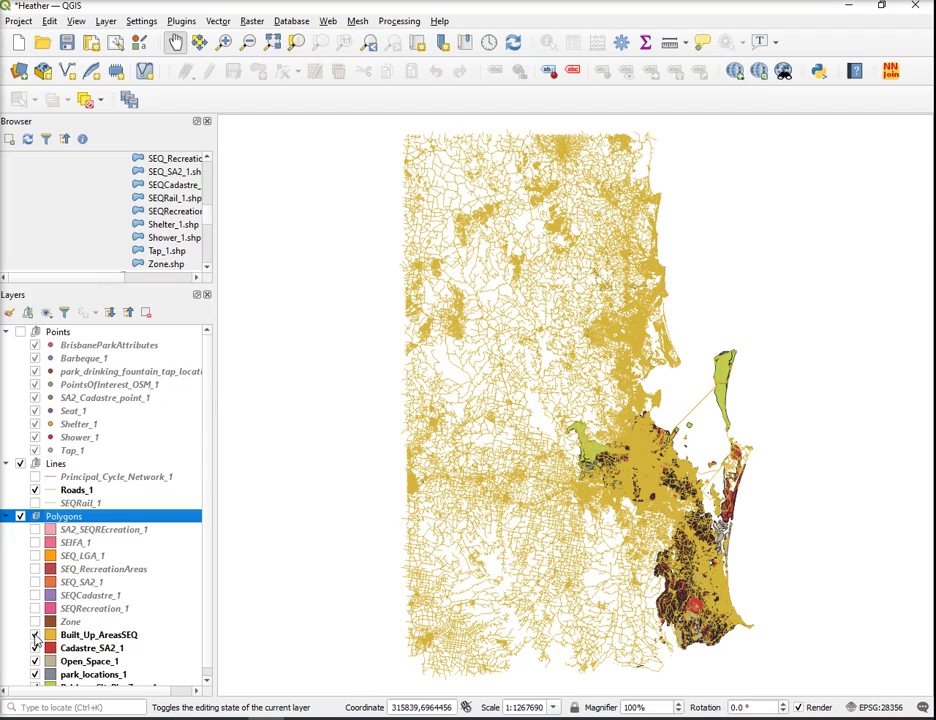
Hide the remaining polygon layers from Built_Up_AreasSEQ to BrisbaneCityPlanZone_1, and display only SEQ_LGA_1 and SEQ_SA2_1 in the Polygons group
left_click(35, 635)
left_click(35, 648)
left_click(35, 661)
scroll(140, 620, "down", 1)
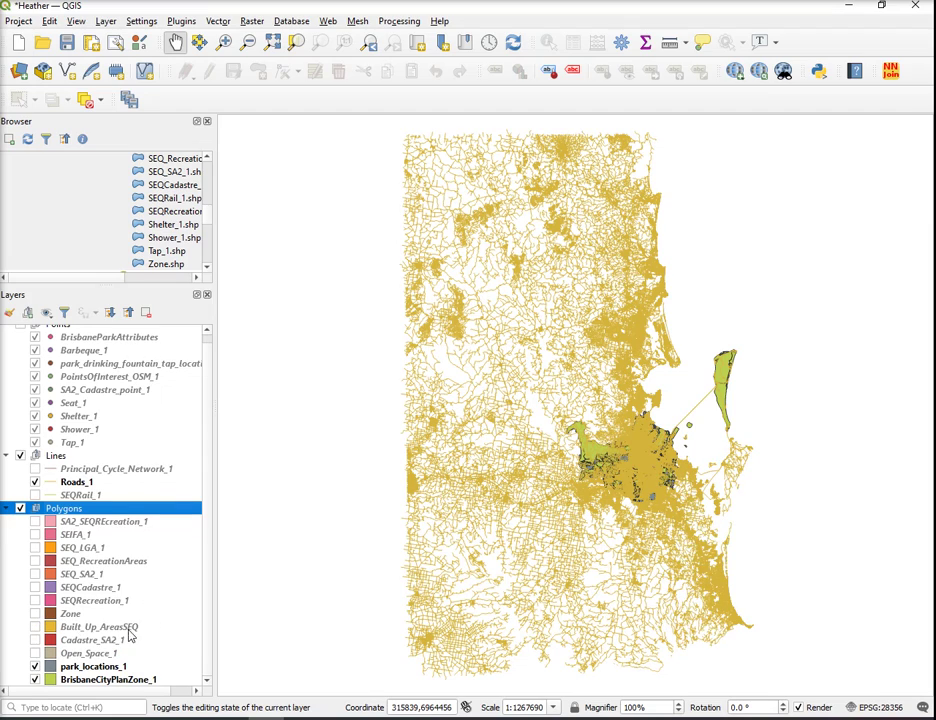
left_click(35, 679)
left_click(35, 666)
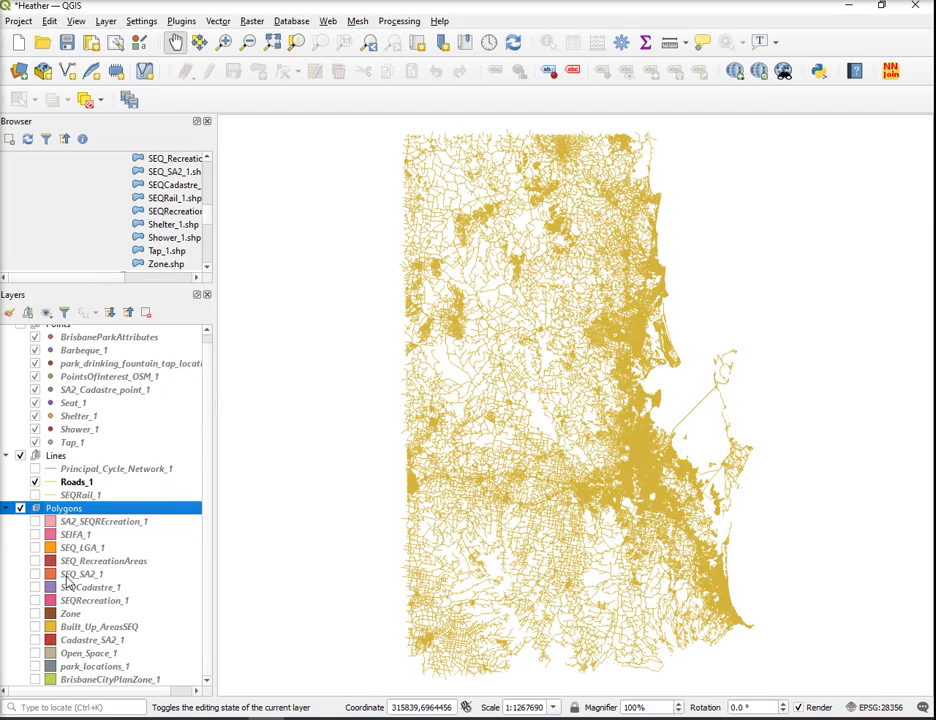
left_click(35, 547)
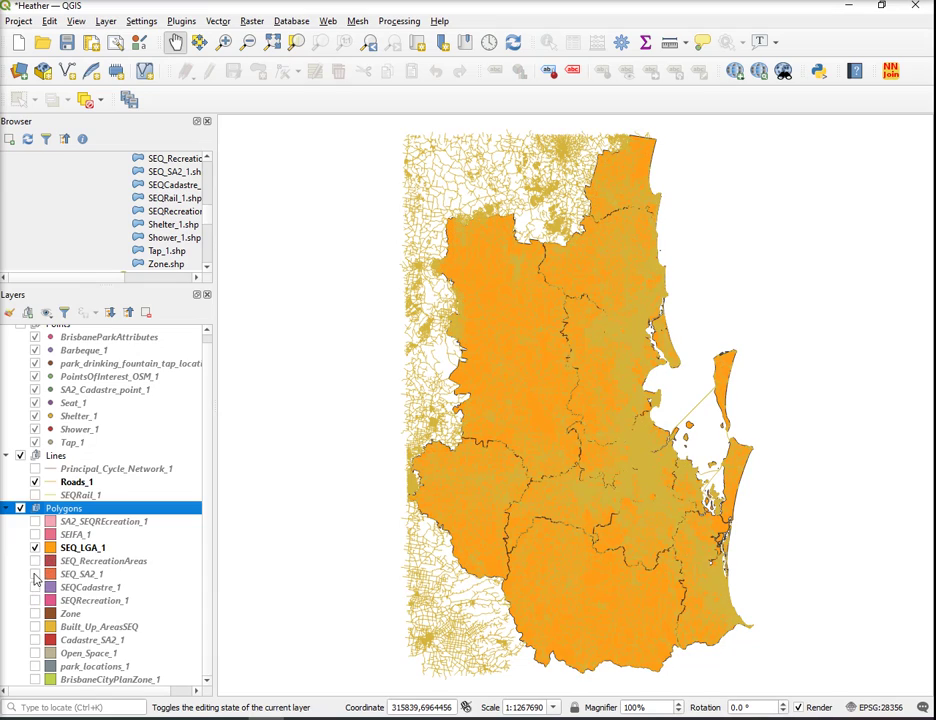
left_click(35, 575)
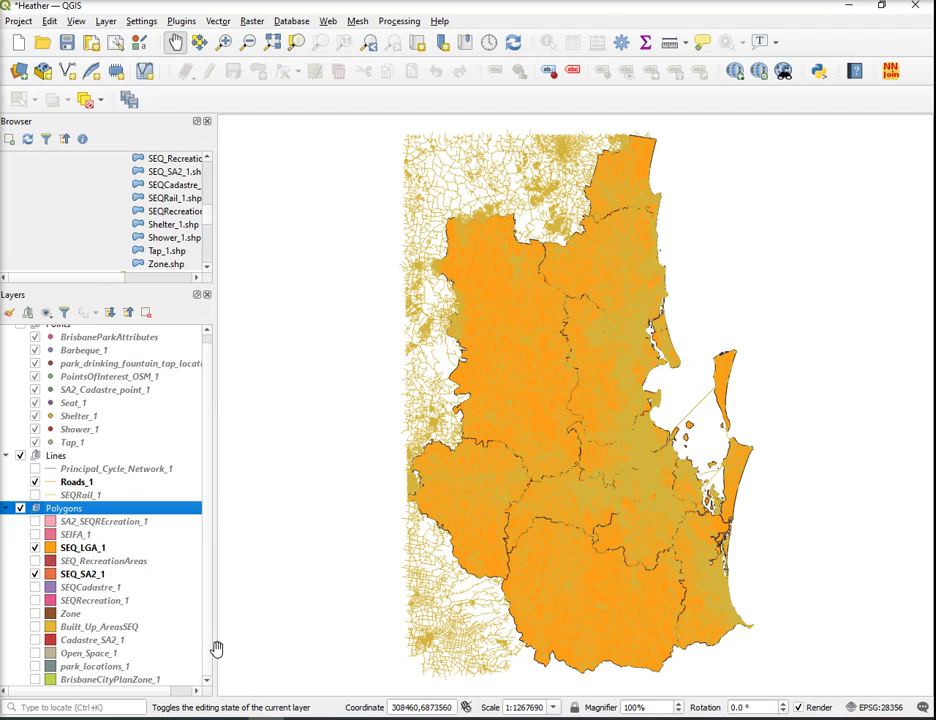
Set the simple fill of the SEQ_LGA_1 layer to the No Brush fill style, accepting #232323 as stroke colour
left_click(55, 549)
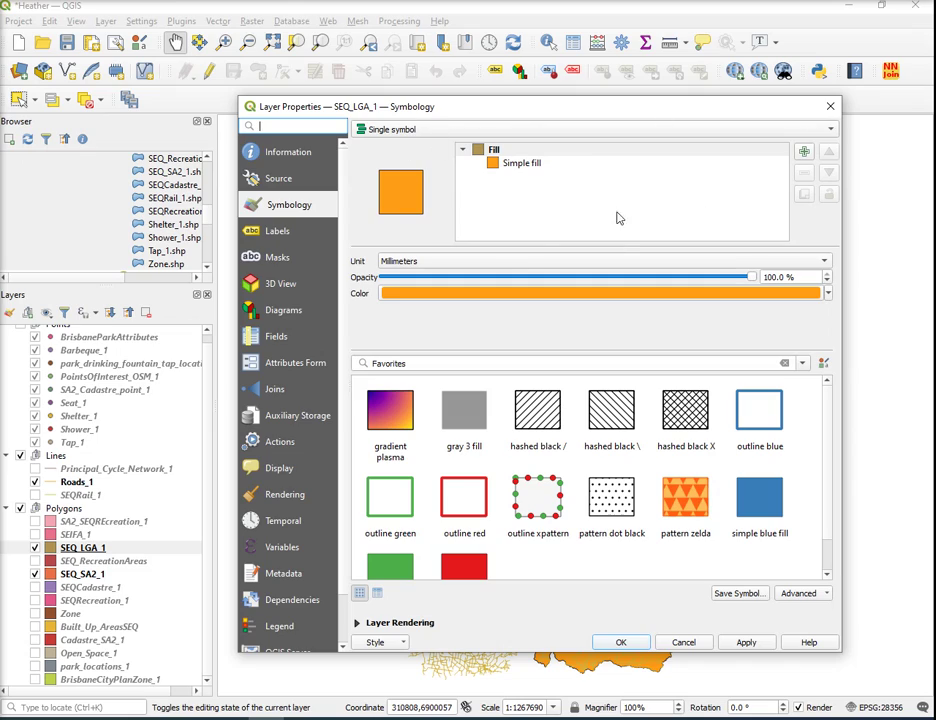
left_click(518, 164)
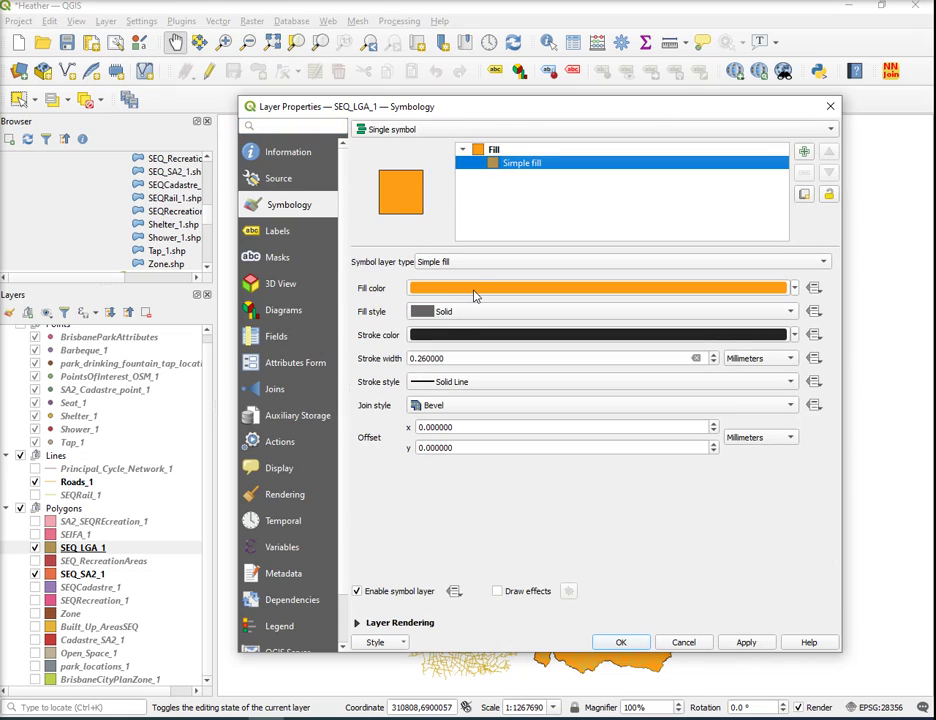
left_click(444, 311)
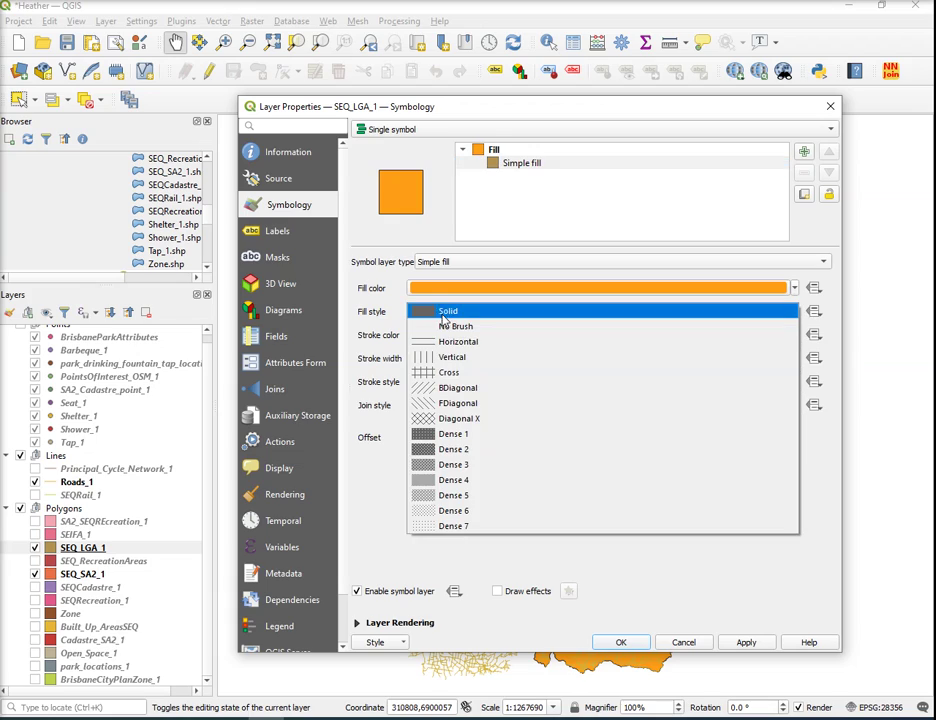
left_click(446, 326)
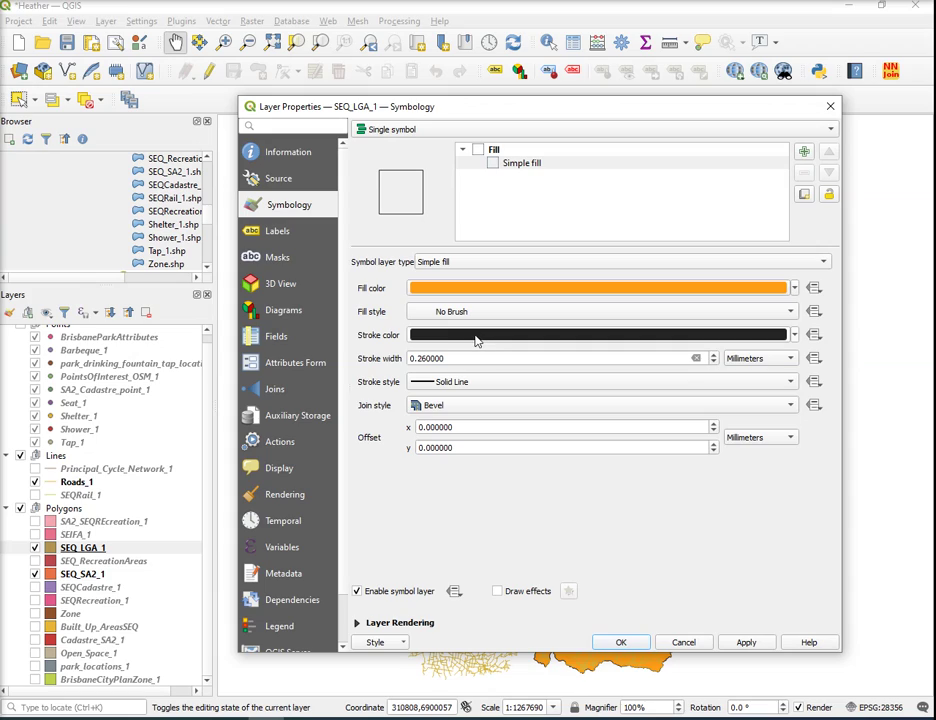
left_click(475, 338)
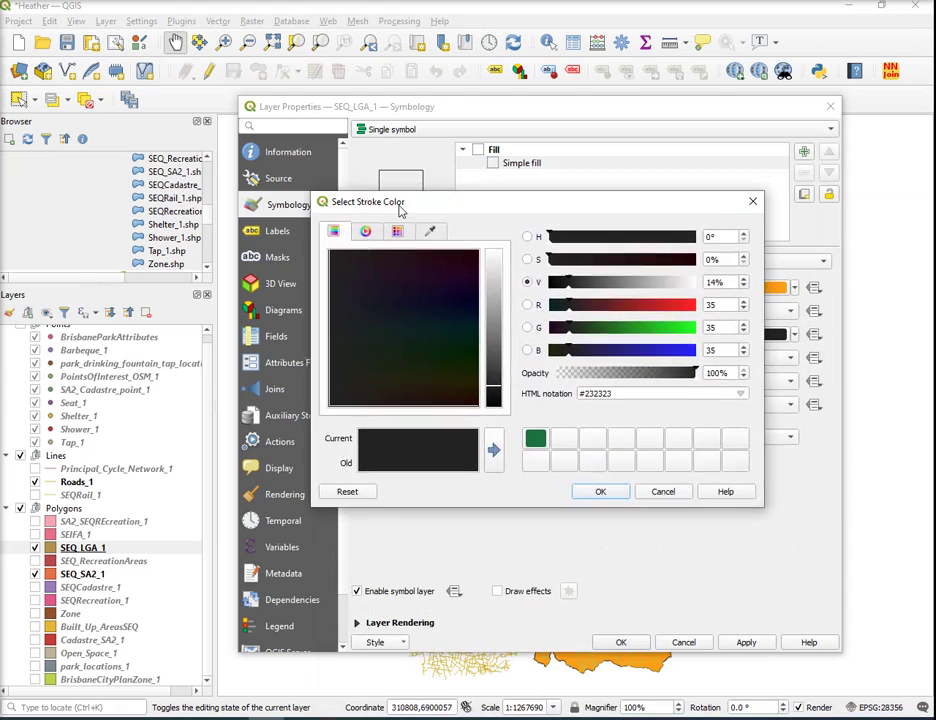
left_click_drag(405, 210, 396, 209)
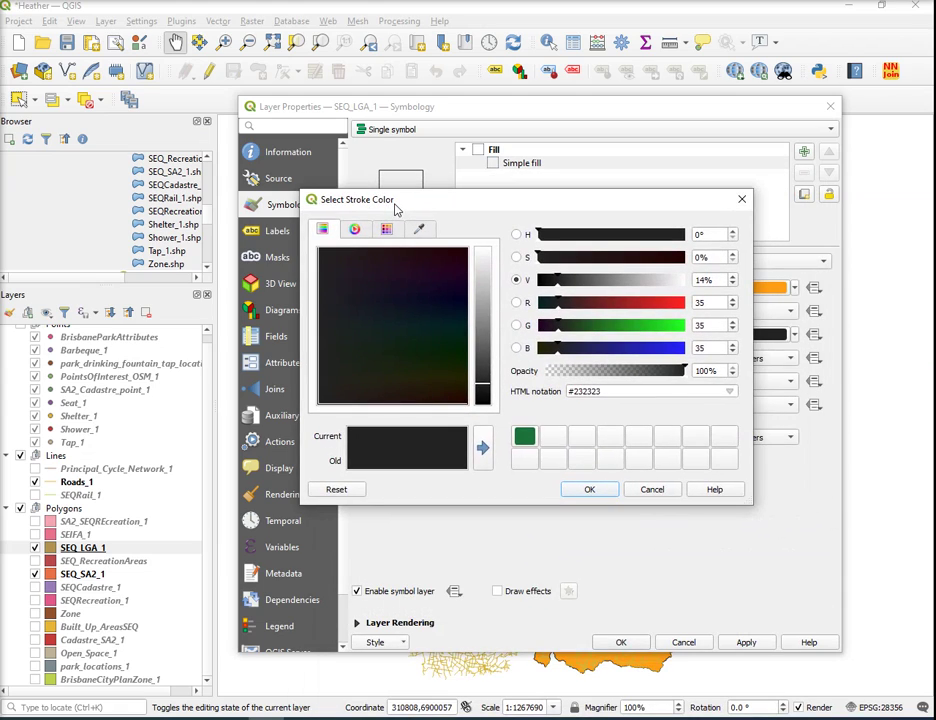
left_click(589, 489)
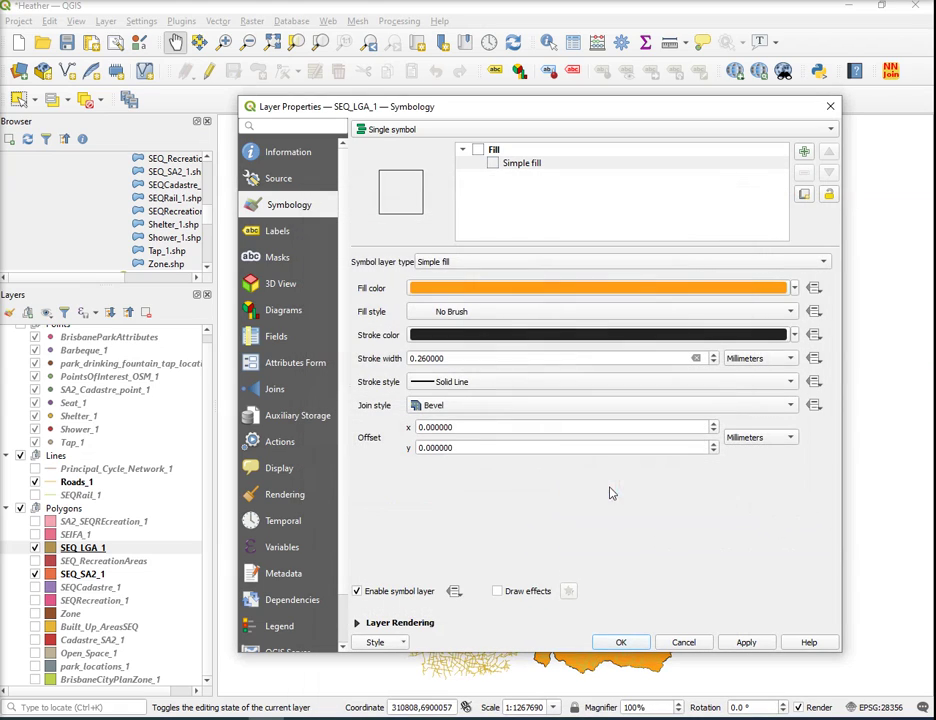
Give the SEQ_LGA_1 outline a Dash Line stroke style with a width of 0.46 mm and apply the symbology
left_click(788, 382)
left_click(530, 412)
left_click(716, 355)
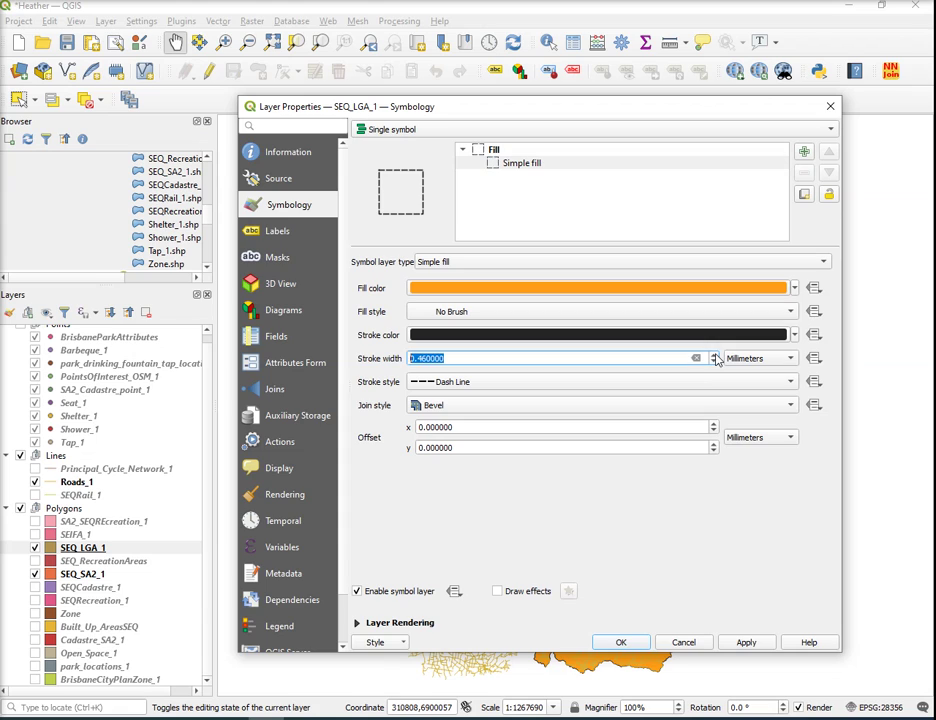
key("Return")
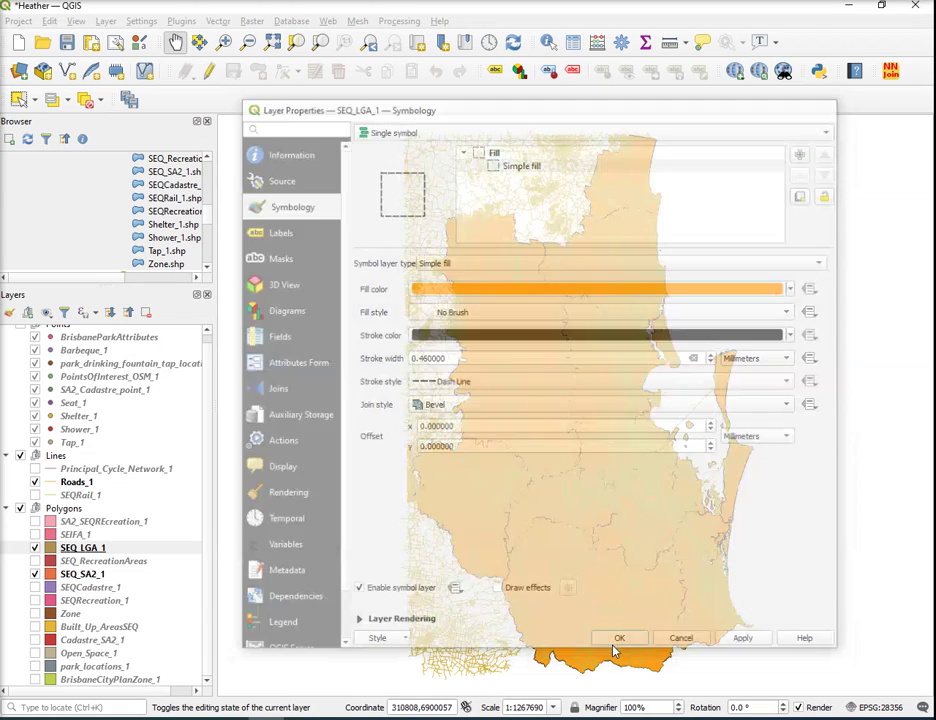
Style the SEQ_SA2_1 layer with a No Brush fill and a Dot Line stroke, and save the project
left_click(52, 575)
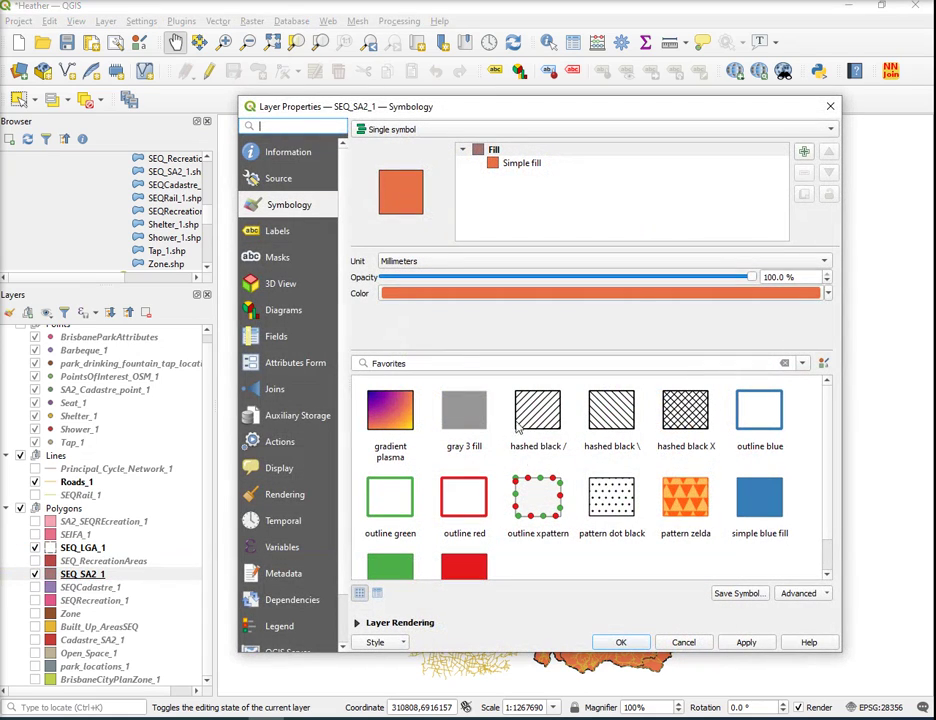
left_click(492, 164)
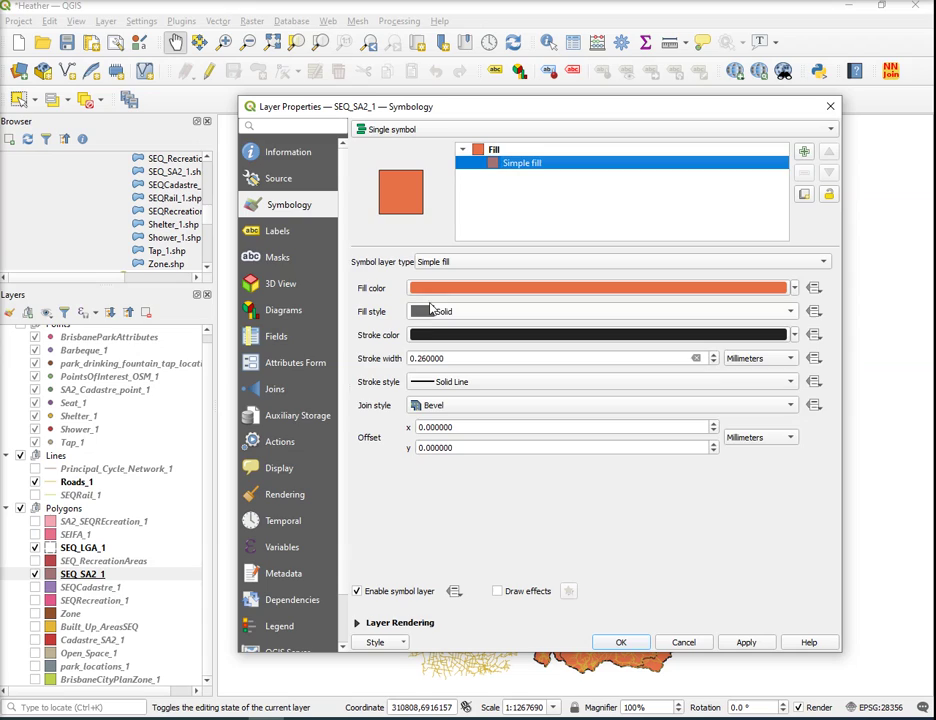
left_click(430, 310)
left_click(433, 328)
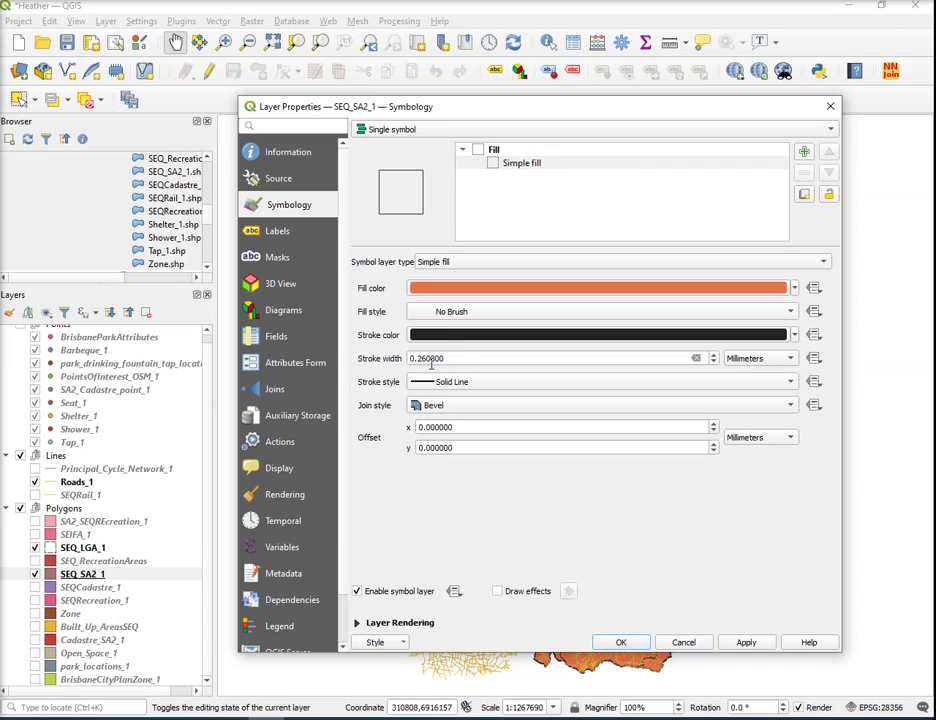
left_click(790, 382)
left_click(455, 427)
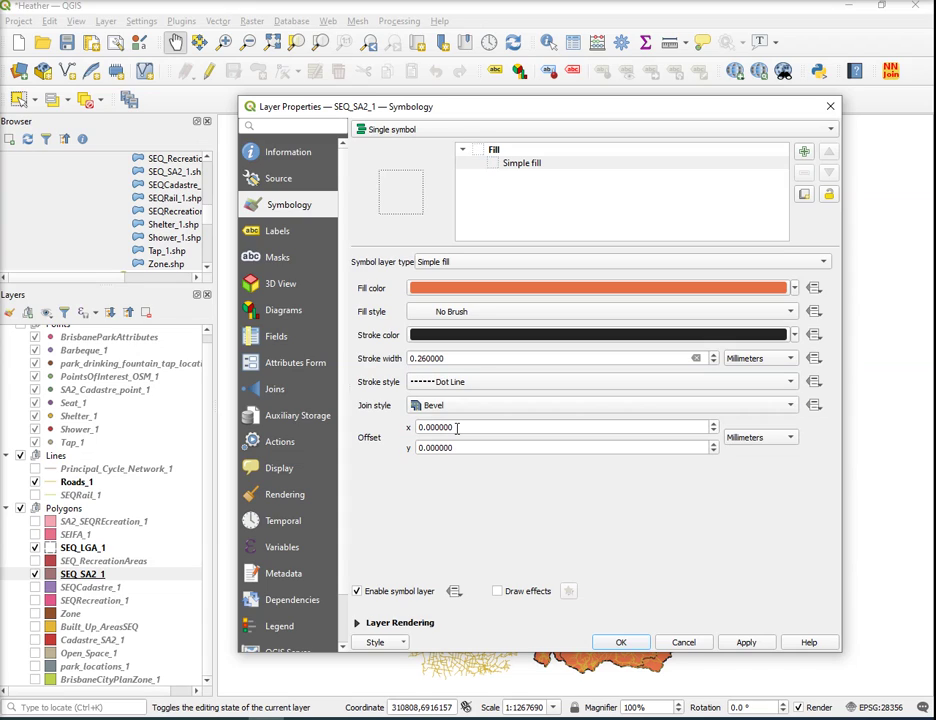
left_click(619, 640)
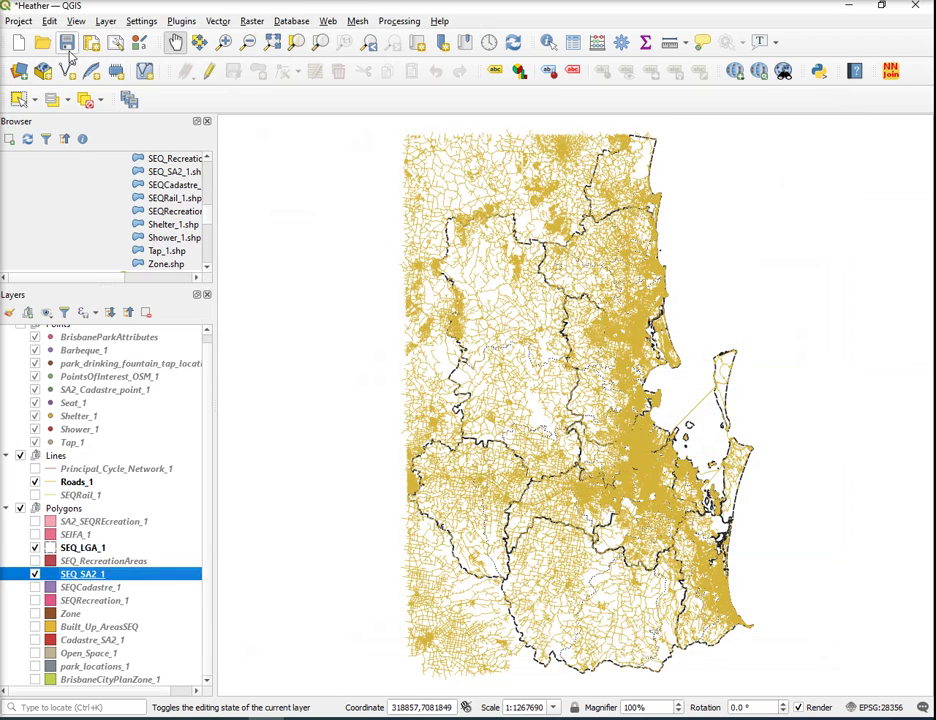
left_click(66, 42)
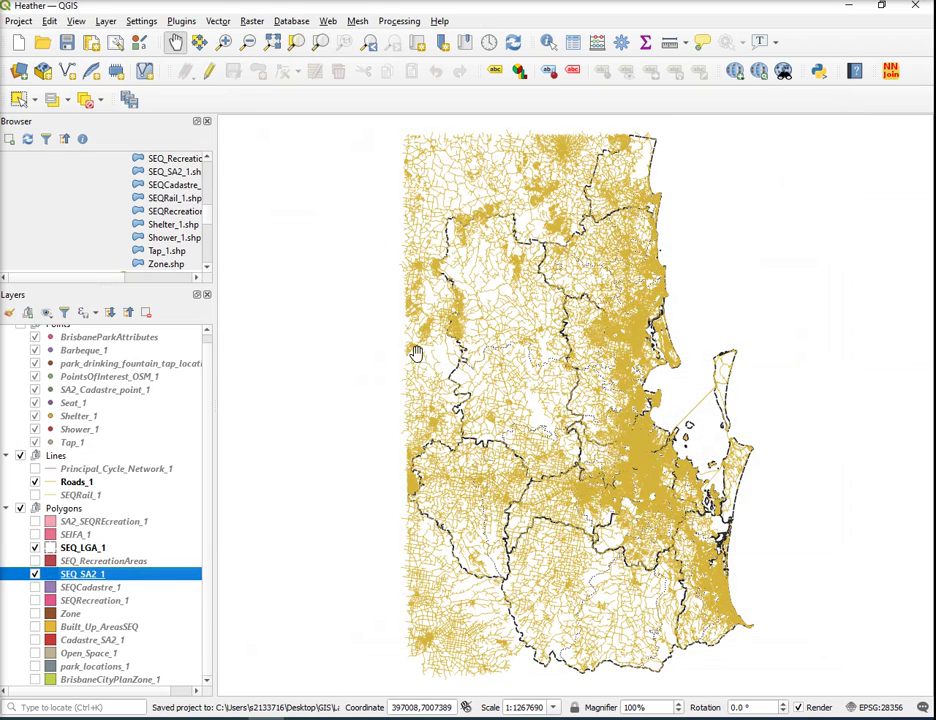